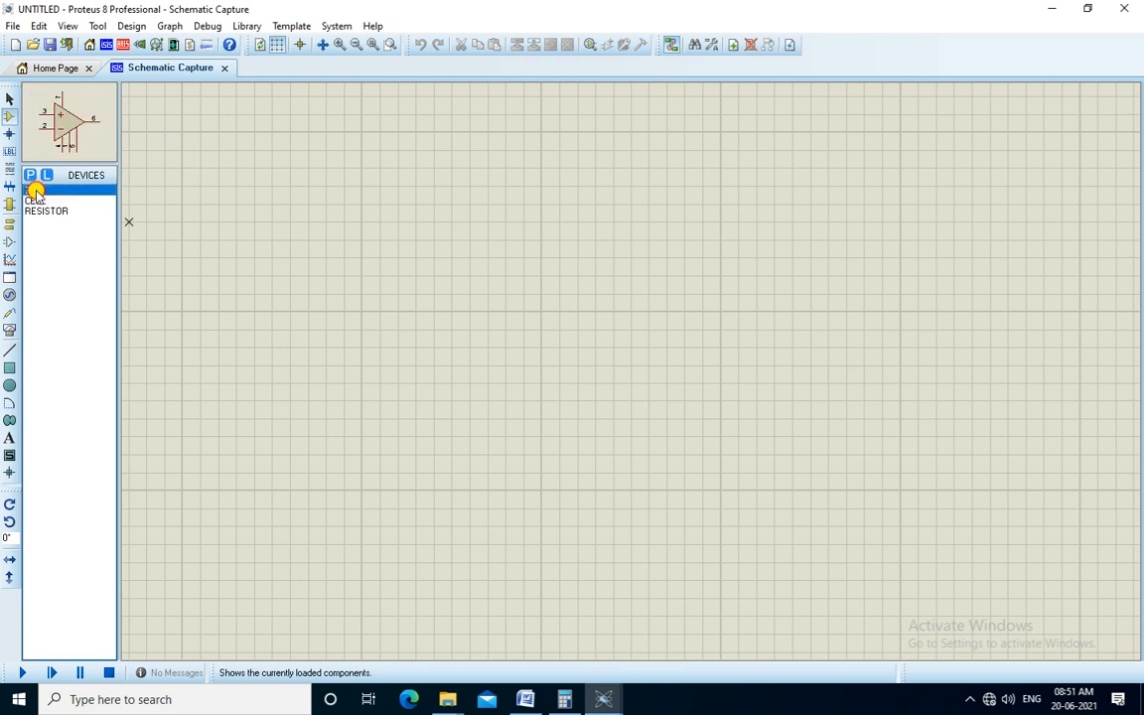
- Place a 741 op-amp near the middle of the schematic and shift it slightly to the right
{"action": "left_click", "coordinate": [442, 248]}
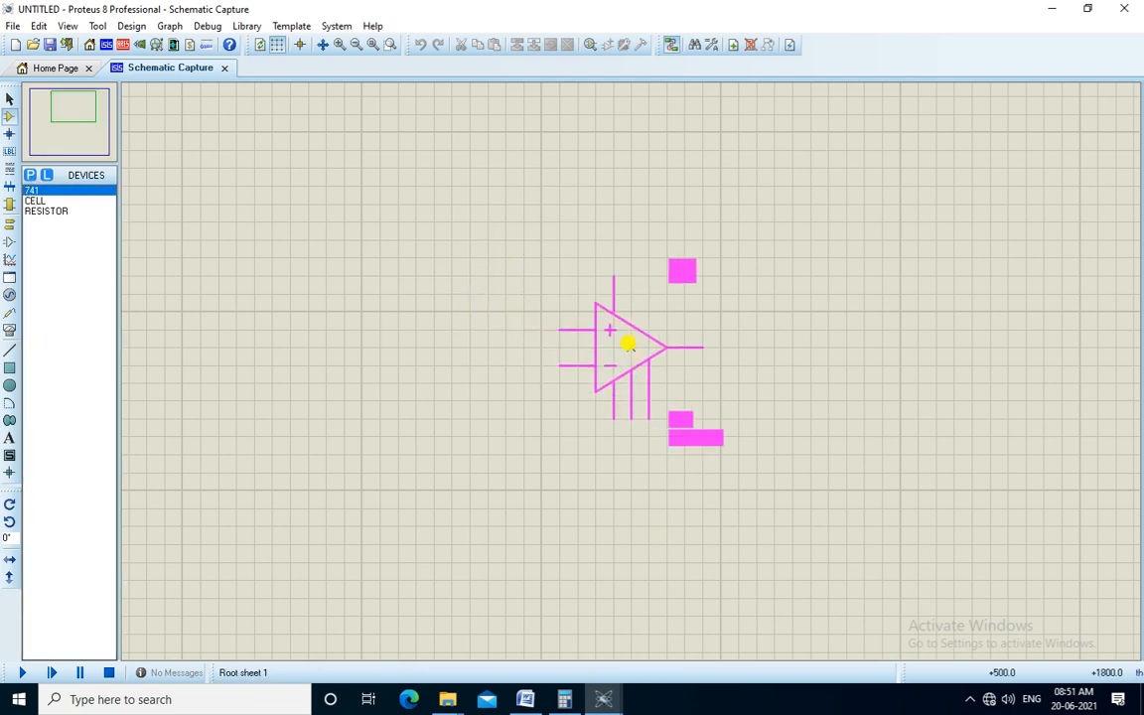
{"action": "left_click", "coordinate": [662, 349]}
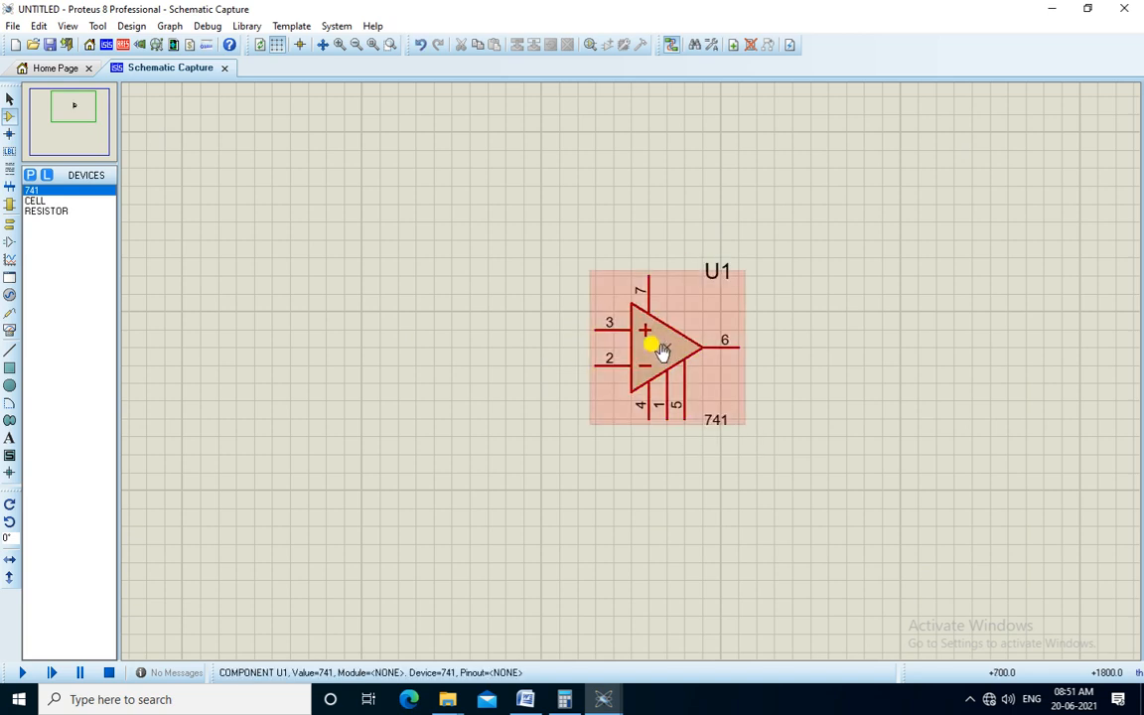
{"action": "left_click_drag", "start_coordinate": [662, 350], "coordinate": [712, 353]}
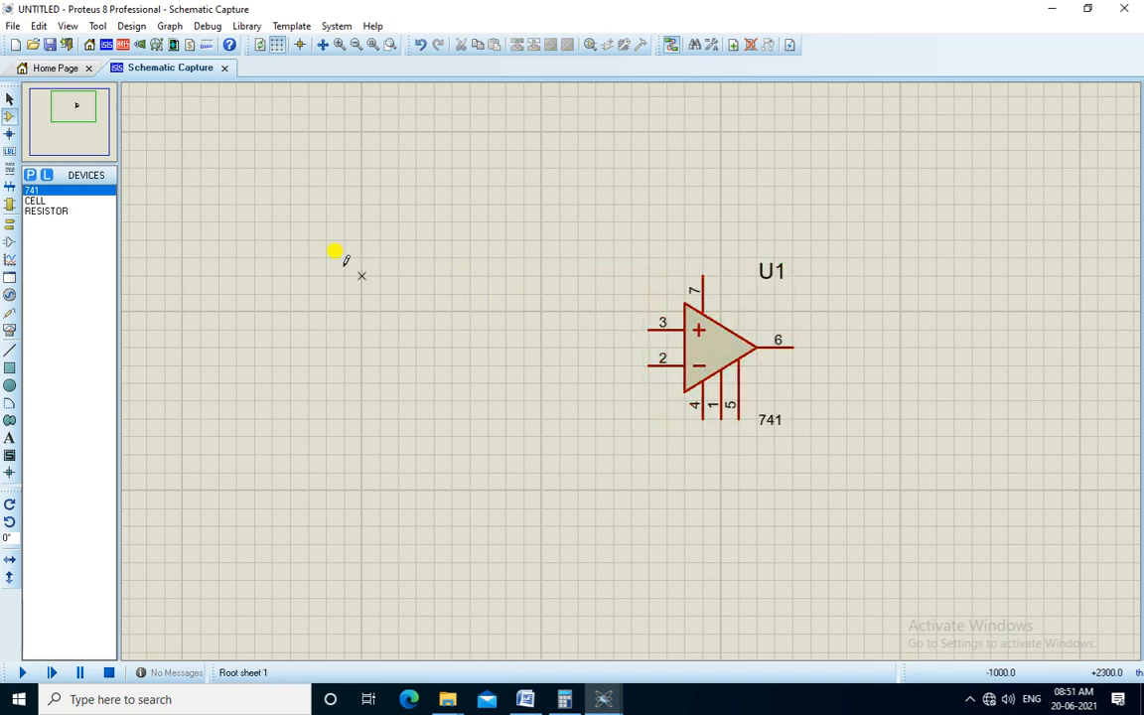
- Place a cell below and left of the op-amp, one resistor left of its inputs, and another resistor above its output
{"action": "left_click", "coordinate": [33, 201]}
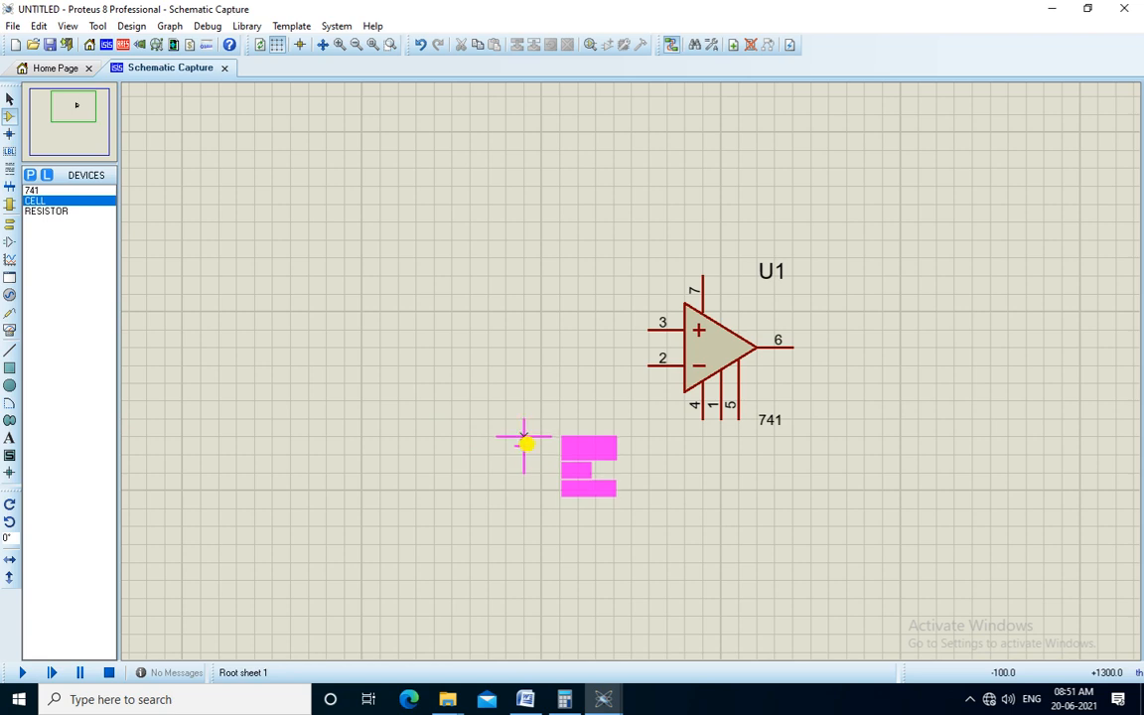
{"action": "left_click", "coordinate": [523, 438]}
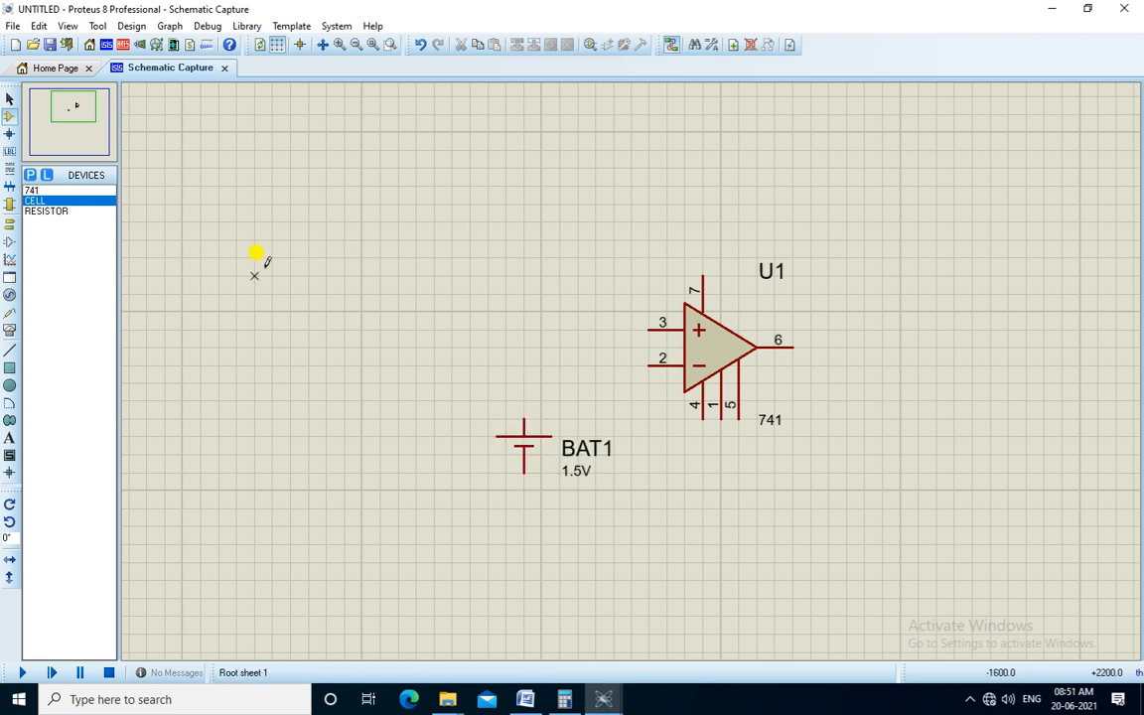
{"action": "left_click", "coordinate": [45, 212]}
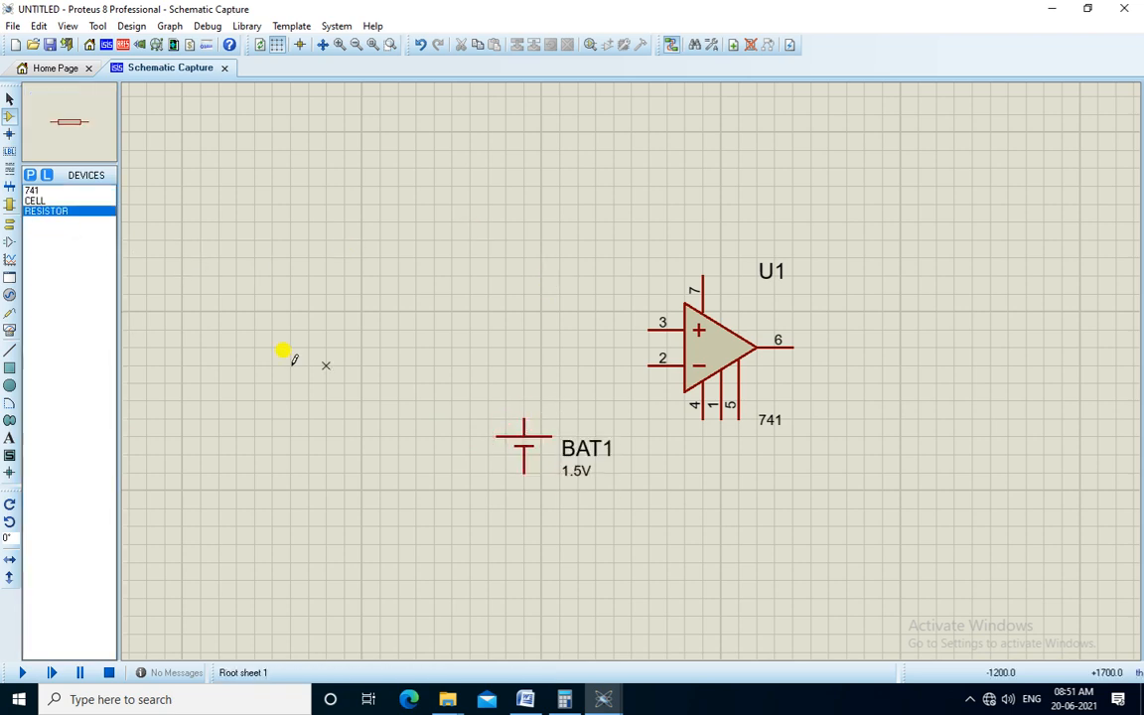
{"action": "left_click", "coordinate": [452, 330]}
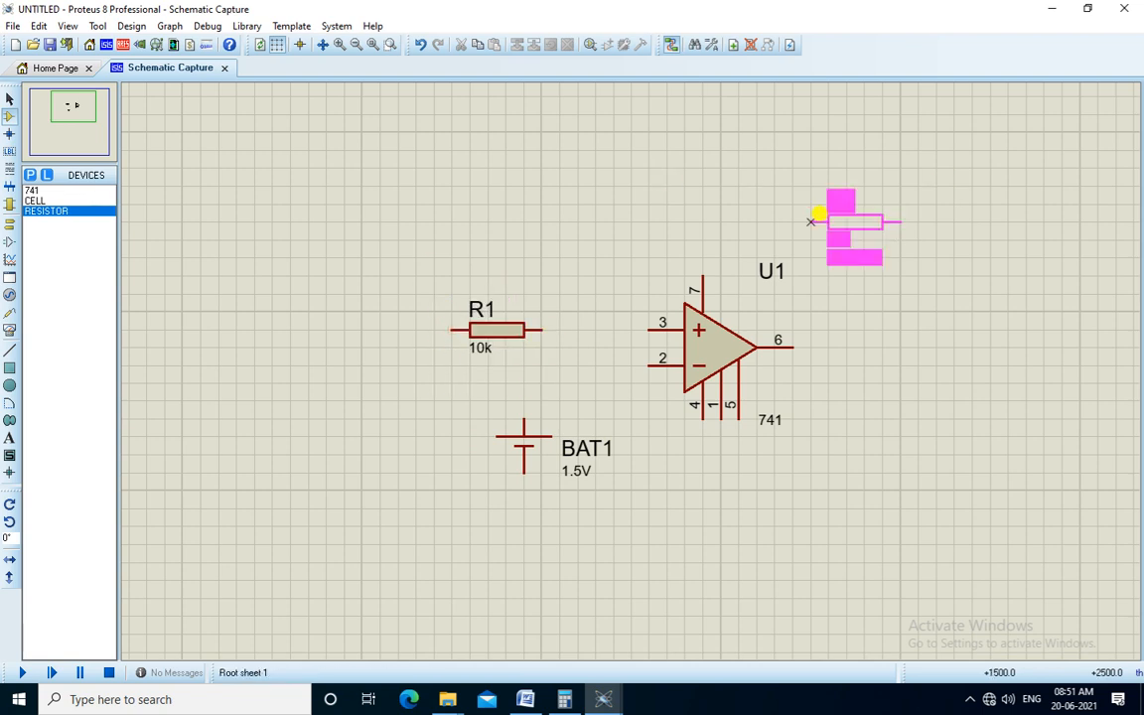
{"action": "left_click", "coordinate": [792, 223]}
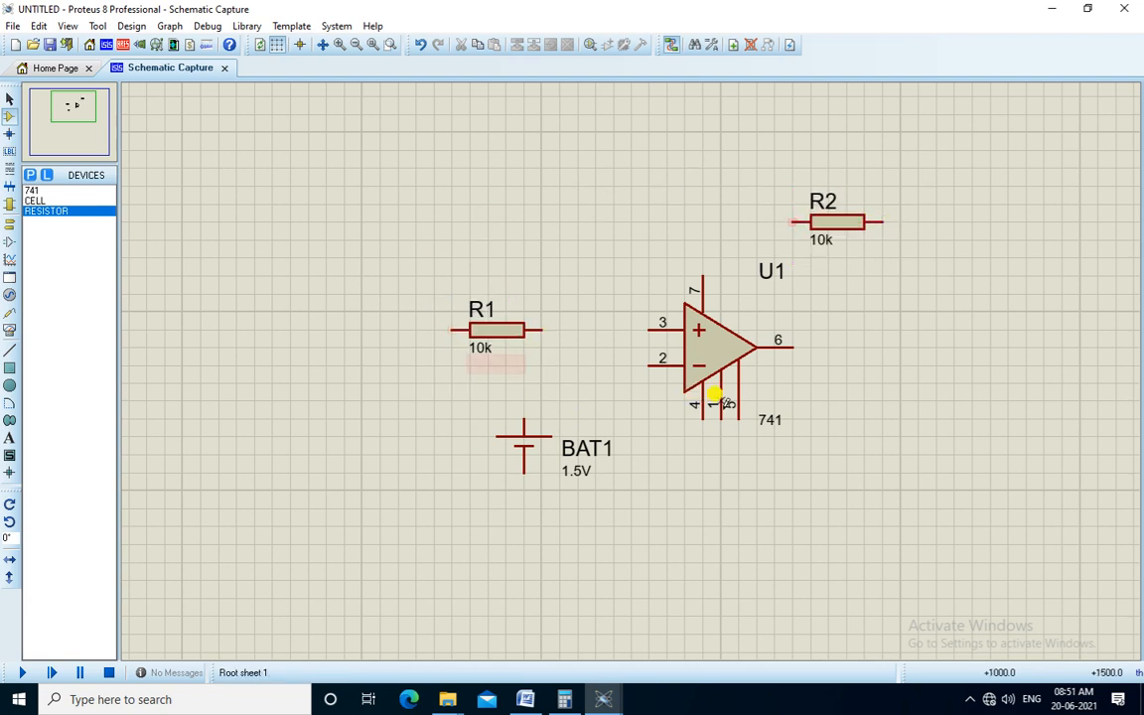
- Place a DC voltmeter to the right of and slightly below the op-amp's output
{"action": "right_click", "coordinate": [817, 144]}
{"action": "mouse_move", "coordinate": [864, 151]}
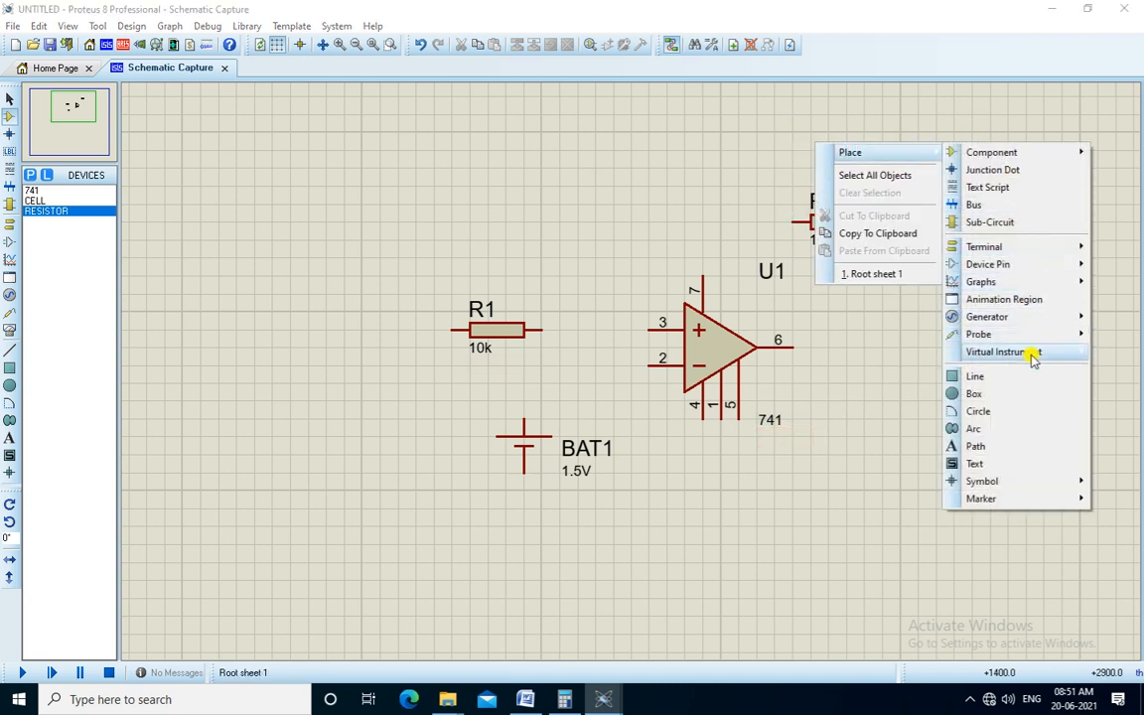
{"action": "mouse_move", "coordinate": [1033, 357]}
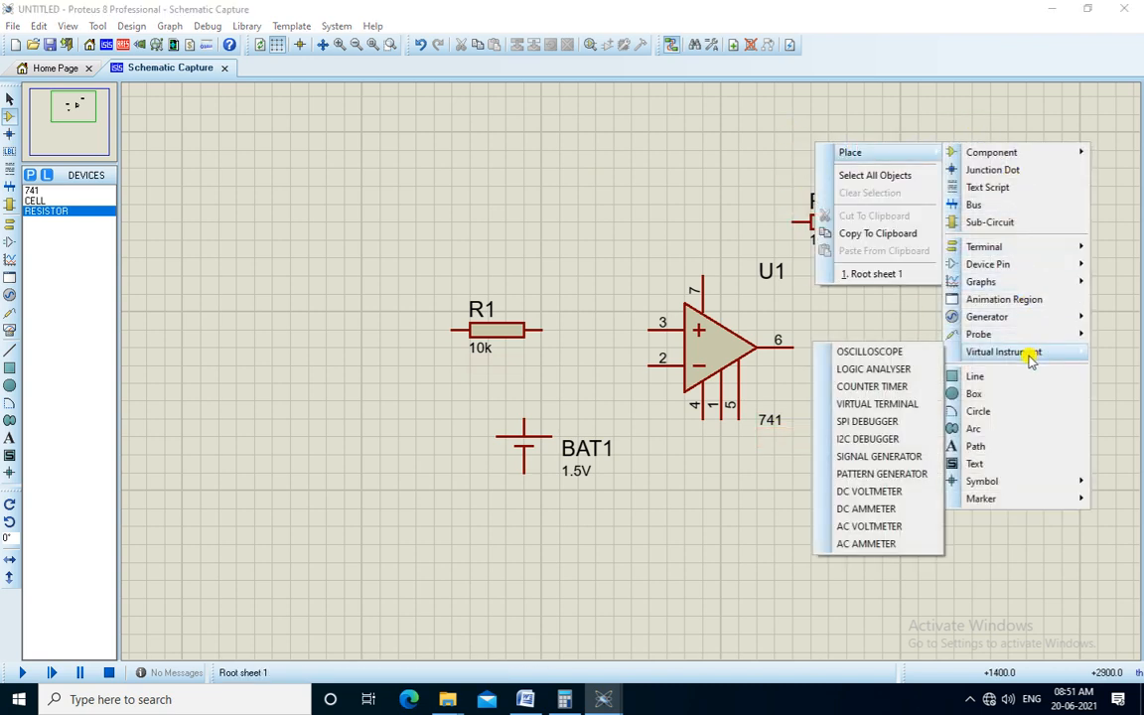
{"action": "left_click", "coordinate": [908, 492]}
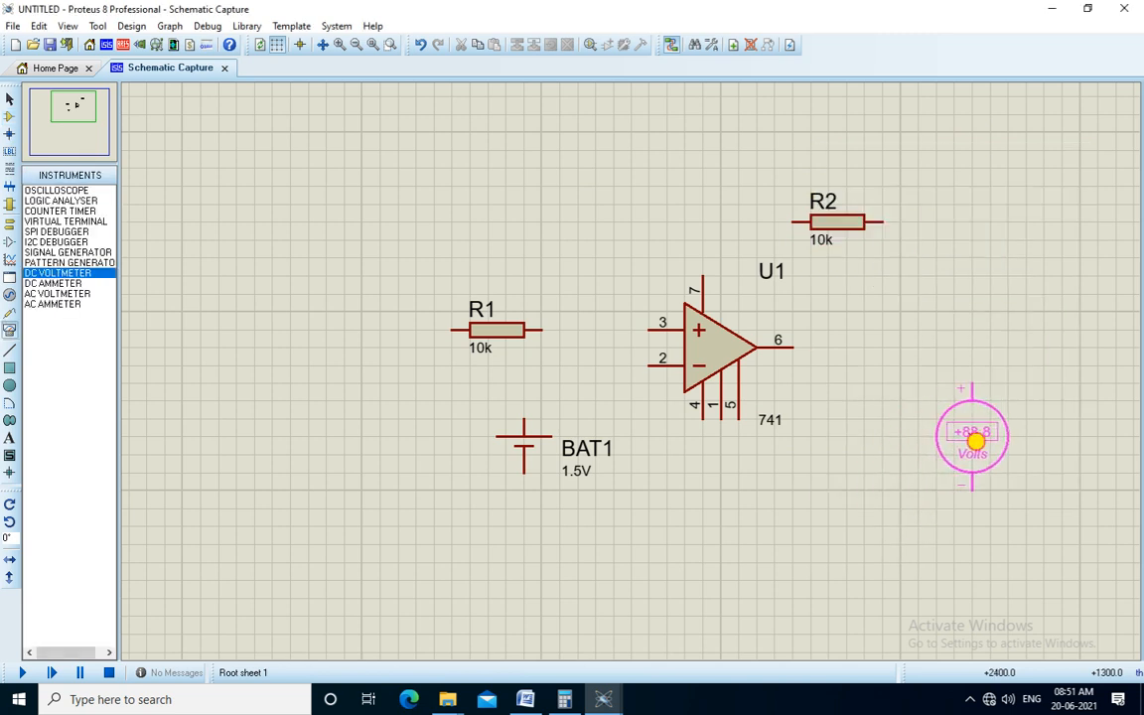
{"action": "left_click", "coordinate": [976, 439]}
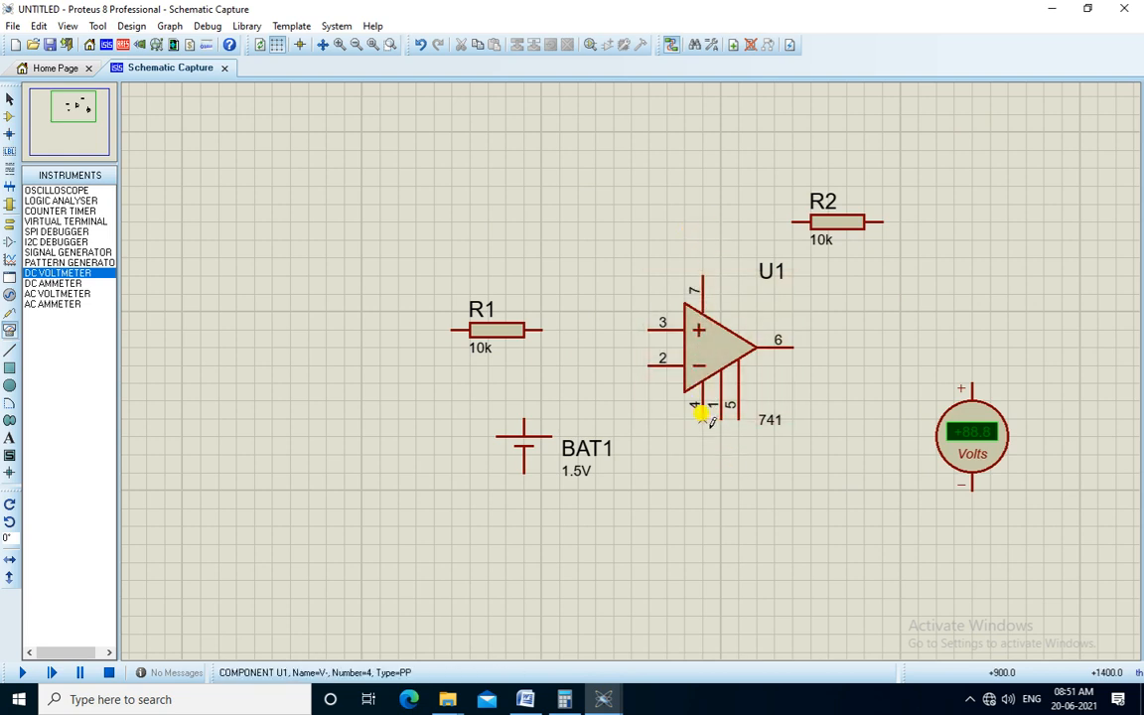
- Place two DC generators, one above the op-amp and one below it
{"action": "left_click", "coordinate": [9, 294]}
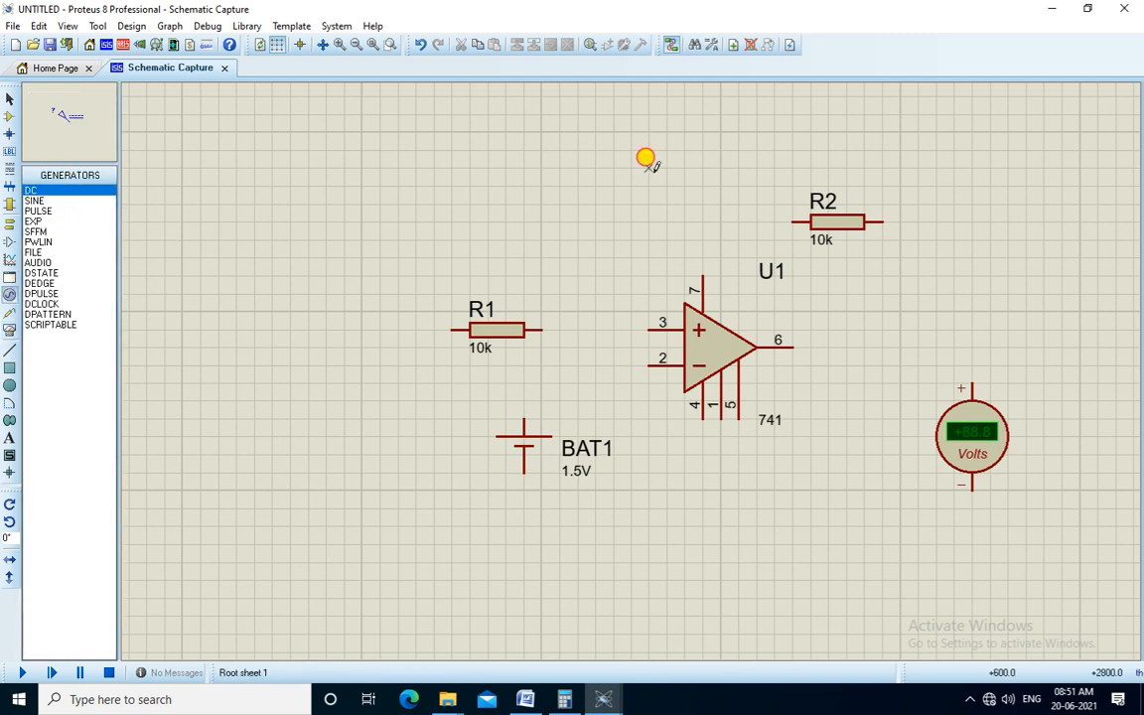
{"action": "left_click", "coordinate": [687, 154]}
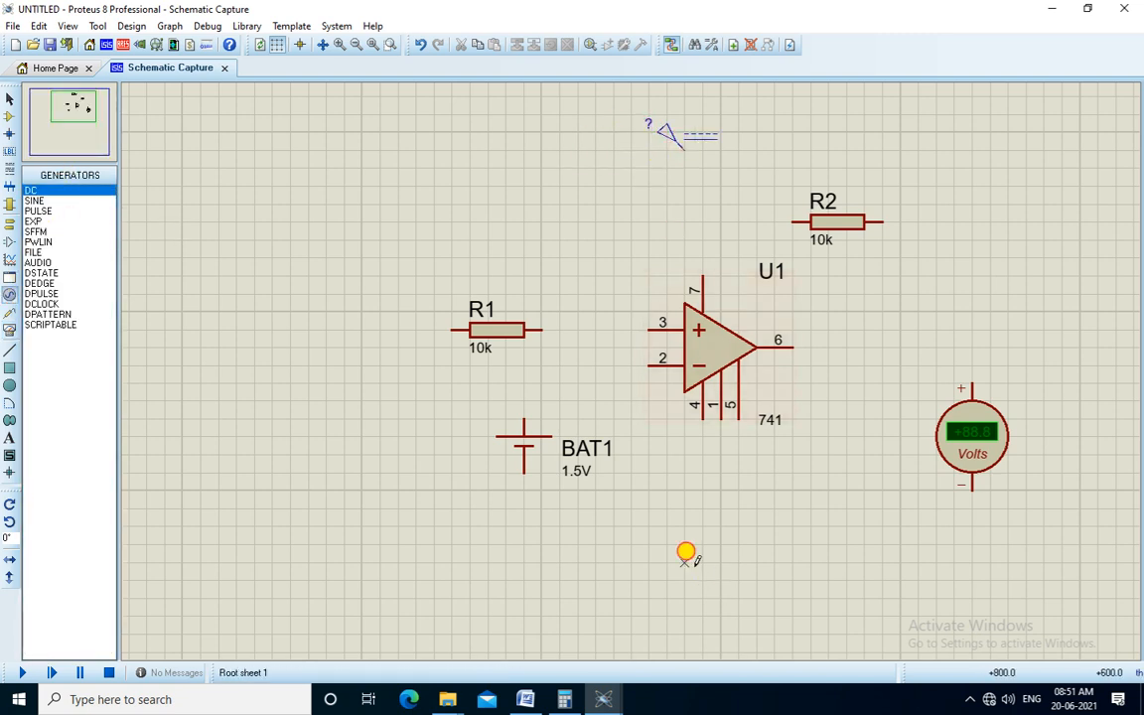
{"action": "left_click", "coordinate": [656, 518]}
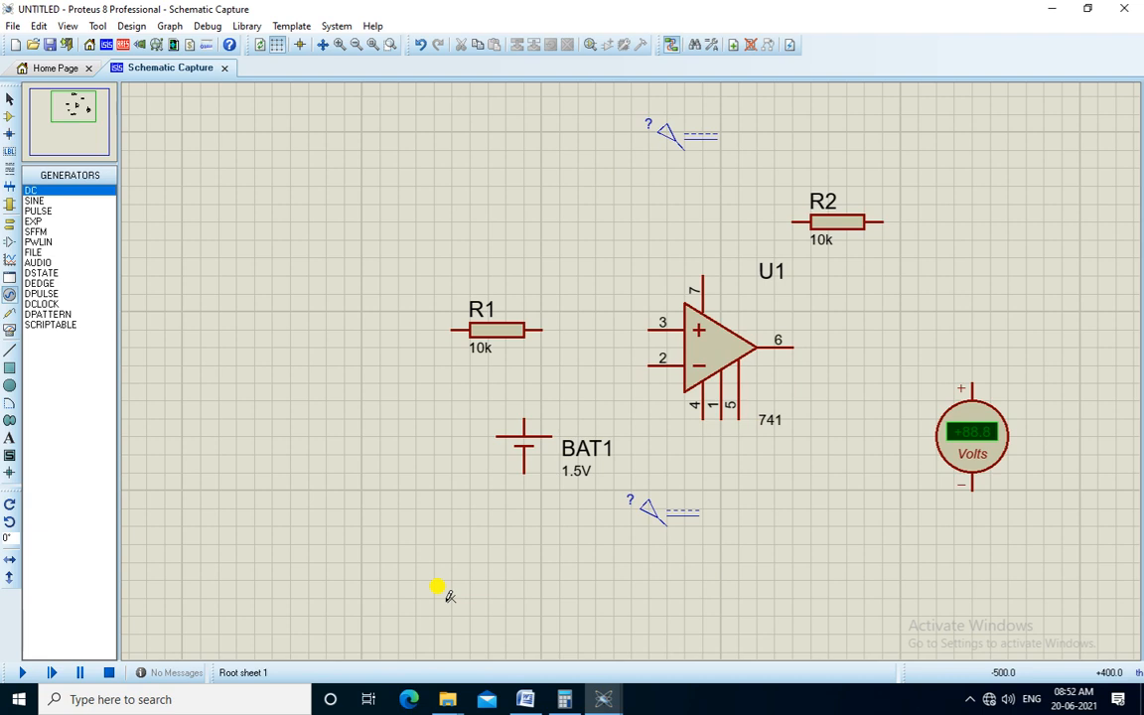
- Place three ground terminals: one under the cell, one below and left of R1, and one under the voltmeter
{"action": "left_click", "coordinate": [9, 225]}
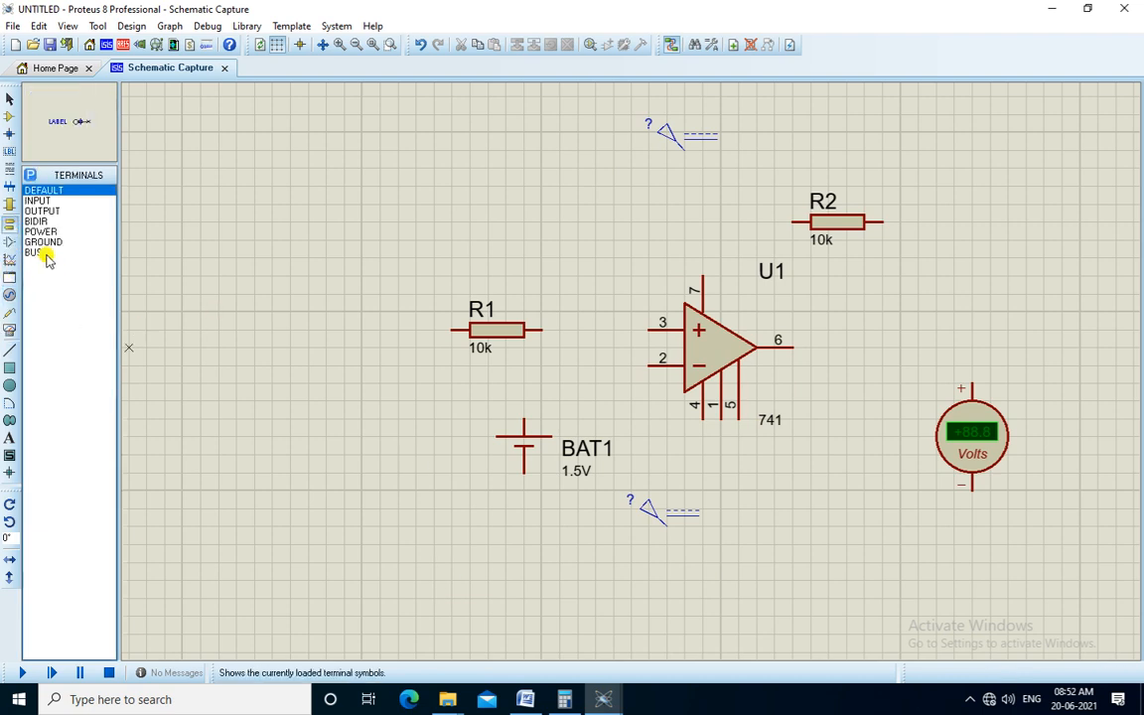
{"action": "left_click", "coordinate": [39, 242]}
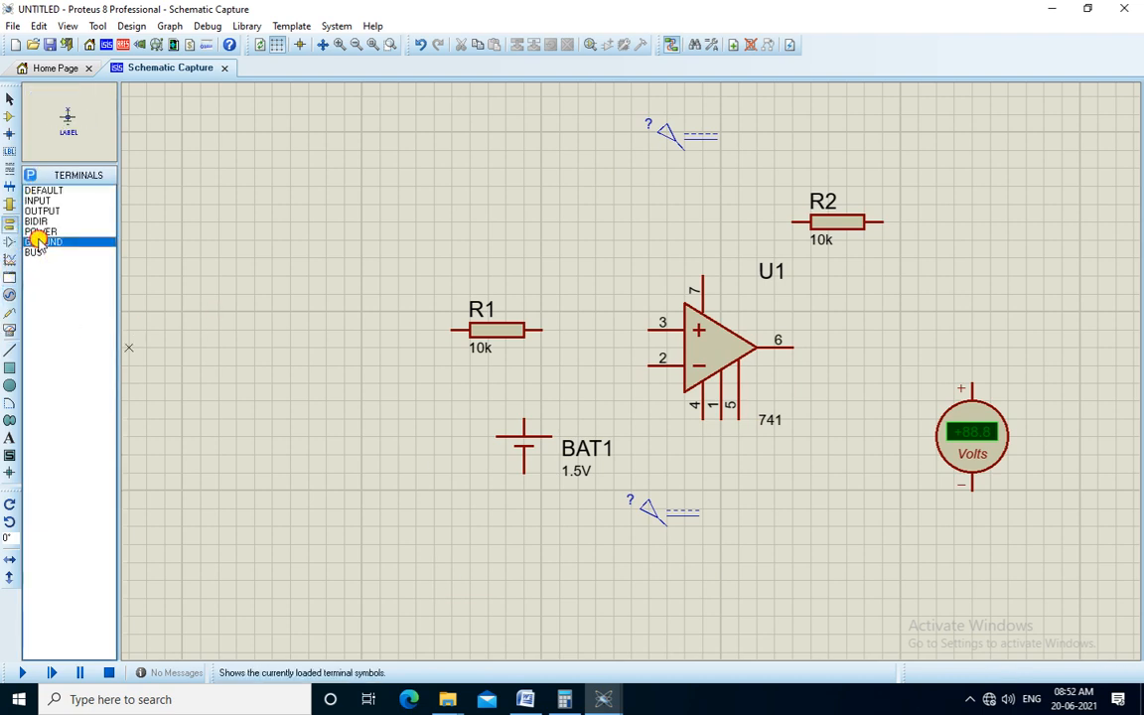
{"action": "left_click", "coordinate": [524, 530]}
{"action": "left_click", "coordinate": [380, 401]}
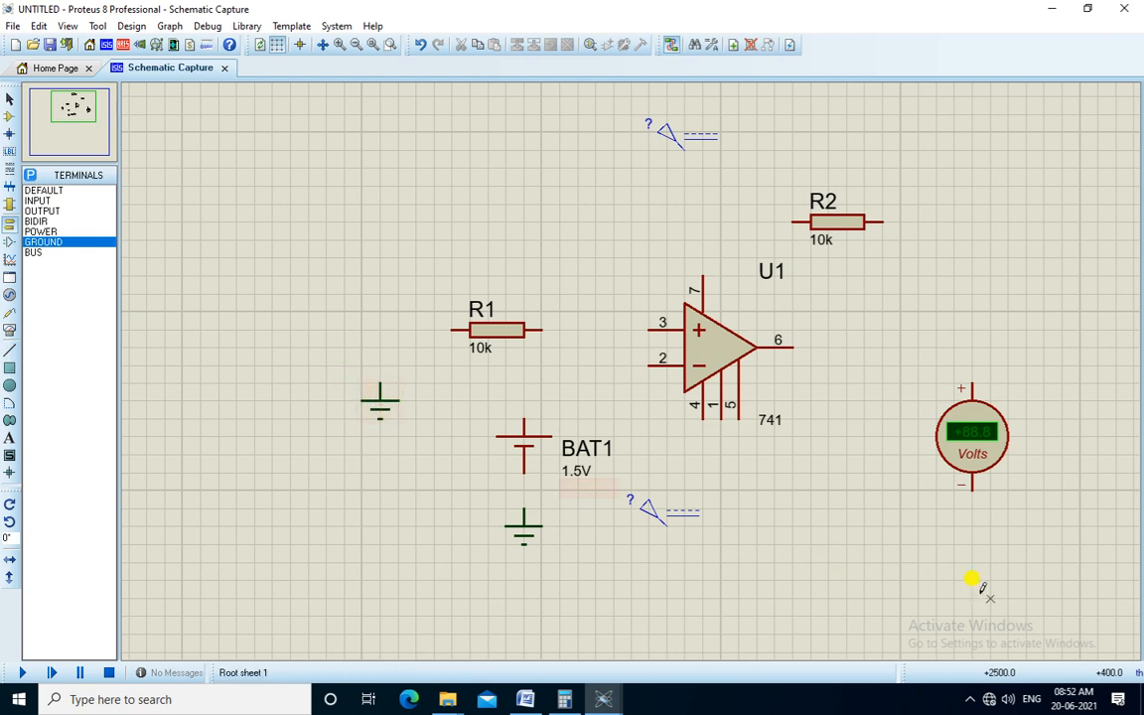
{"action": "left_click", "coordinate": [973, 541]}
- Y-mirror the op-amp and wire R1 between the leftmost ground terminal and inverting input pin 2
{"action": "right_click", "coordinate": [724, 328]}
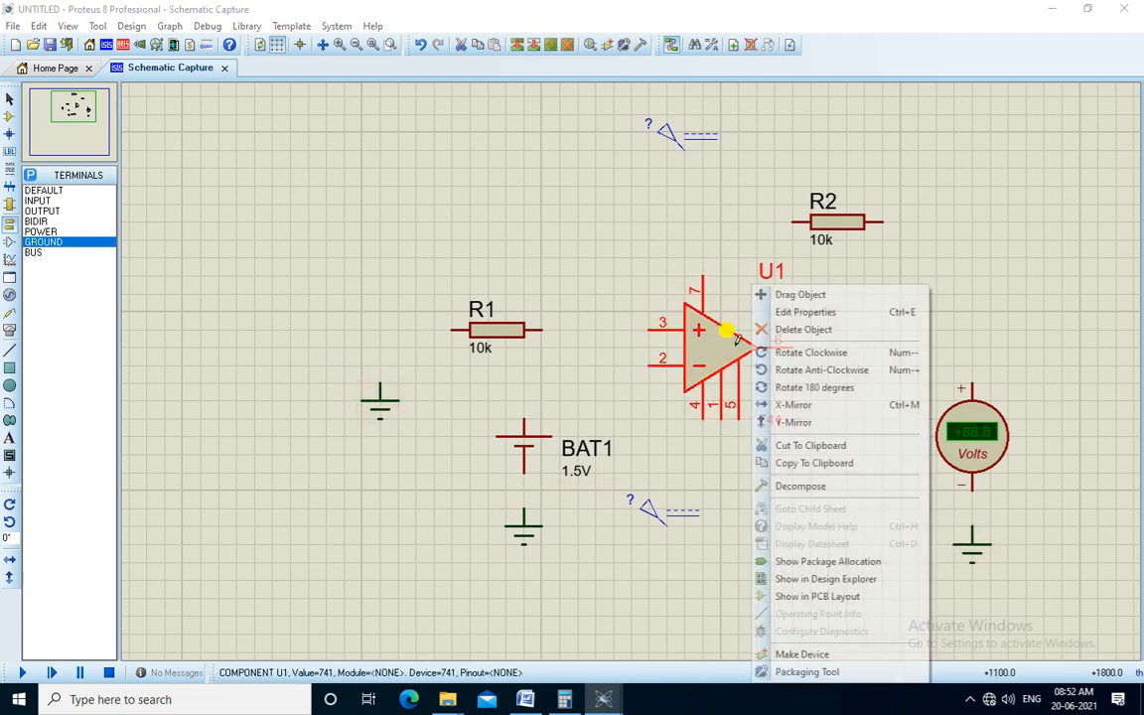
{"action": "left_click", "coordinate": [792, 422]}
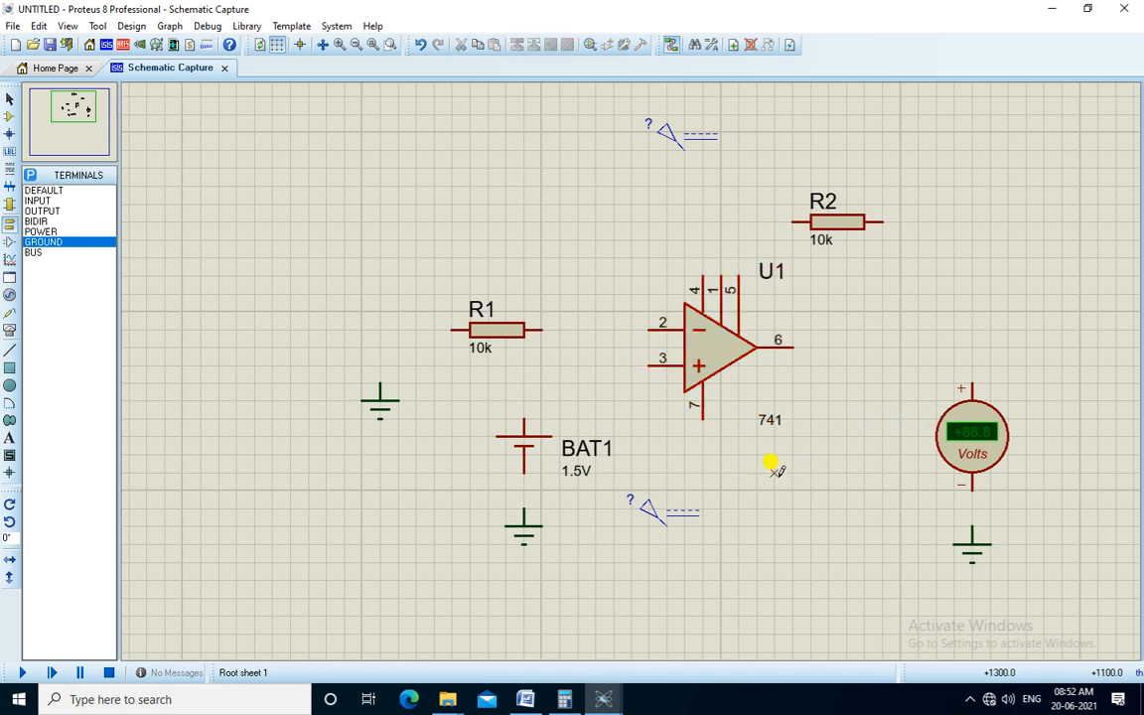
{"action": "left_click", "coordinate": [380, 381]}
{"action": "left_click", "coordinate": [451, 329]}
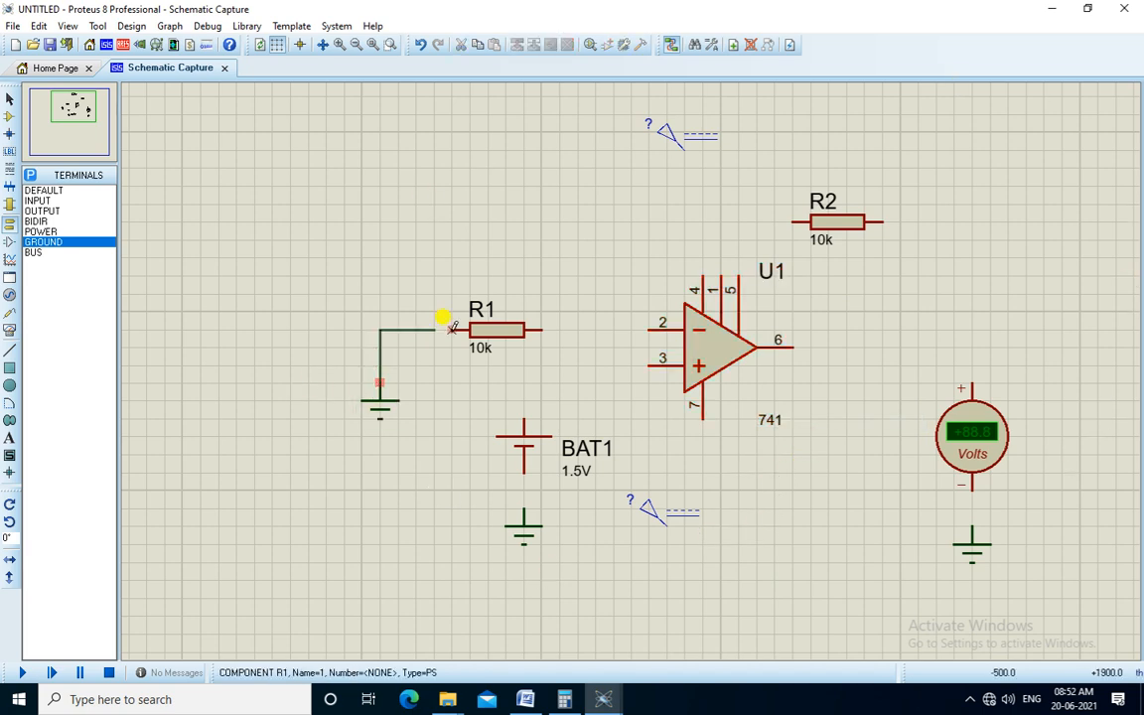
{"action": "left_click", "coordinate": [541, 328]}
{"action": "left_click", "coordinate": [651, 328]}
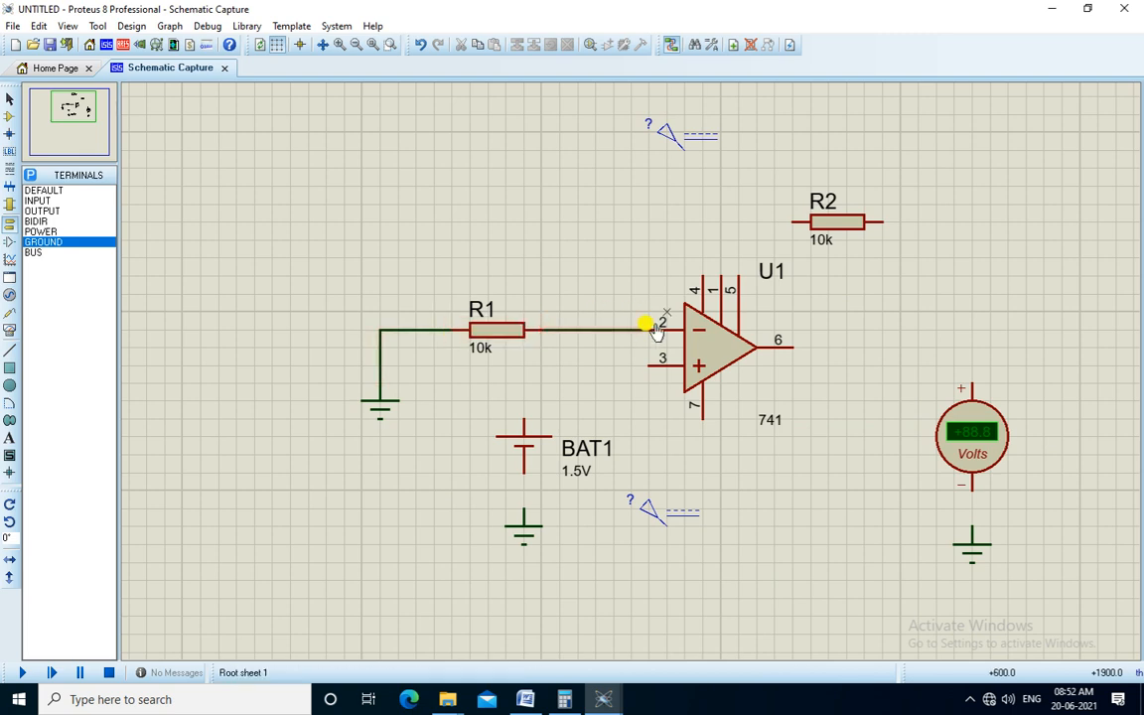
- Wire R2 as the feedback resistor between the inverting input wire and the op-amp's output pin 6
{"action": "left_click", "coordinate": [793, 221]}
{"action": "left_click", "coordinate": [595, 329]}
{"action": "left_click", "coordinate": [795, 342]}
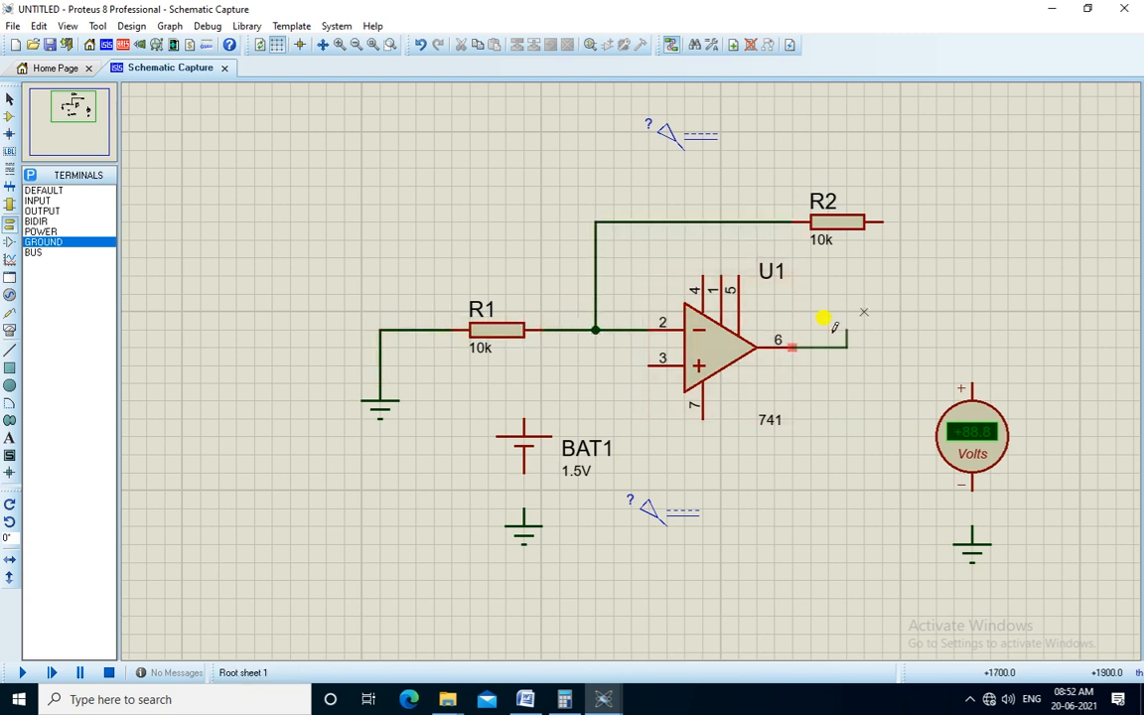
{"action": "left_click", "coordinate": [881, 222]}
- Wire the voltmeter's positive terminal to the op-amp output node and its negative terminal to the ground below it
{"action": "left_click", "coordinate": [900, 345]}
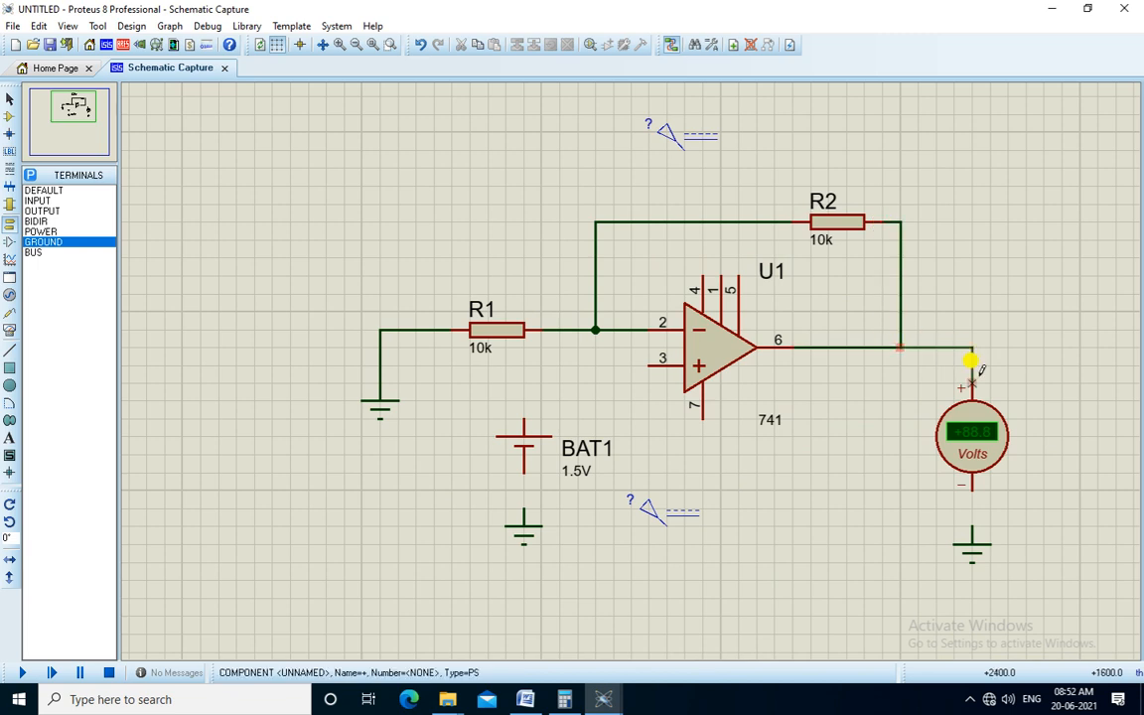
{"action": "left_click", "coordinate": [972, 387]}
{"action": "left_click", "coordinate": [972, 502]}
{"action": "left_click", "coordinate": [972, 533]}
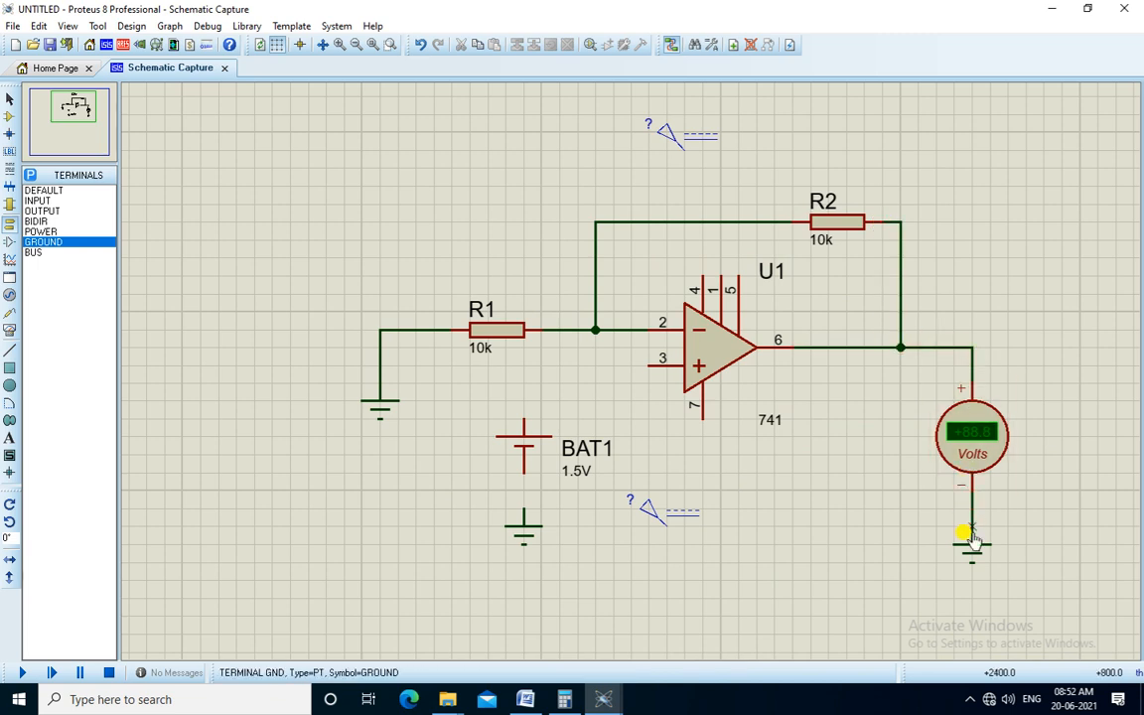
- Wire the cell's positive end to non-inverting input pin 3 and its negative end to the ground below it
{"action": "left_click", "coordinate": [523, 418]}
{"action": "left_click", "coordinate": [646, 366]}
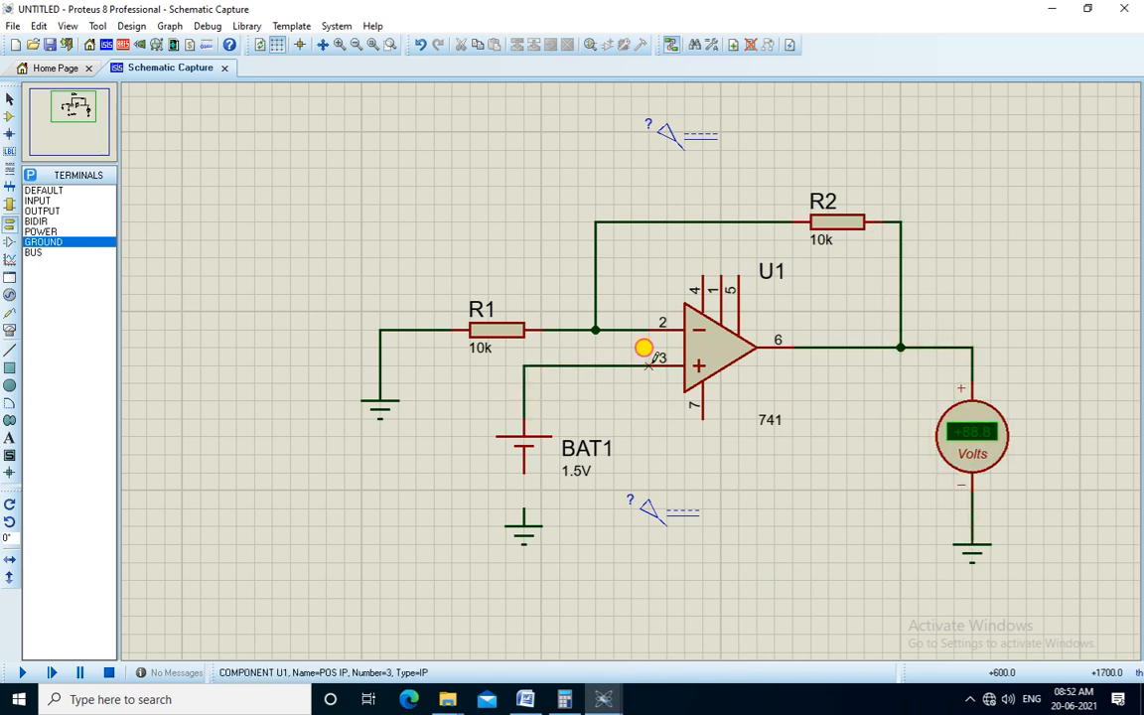
{"action": "left_click", "coordinate": [523, 471]}
{"action": "left_click", "coordinate": [524, 513]}
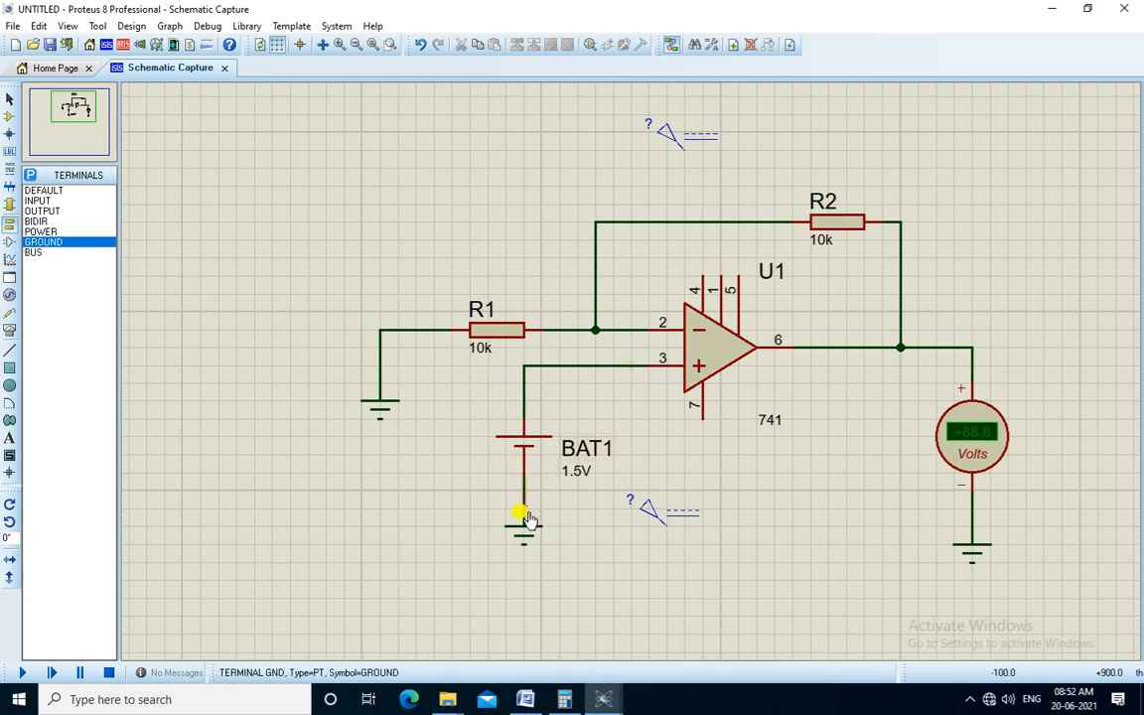
- Wire the lower DC generator to op-amp supply pin 7 and the upper DC generator to supply pin 4
{"action": "left_click", "coordinate": [660, 511]}
{"action": "left_click", "coordinate": [700, 396]}
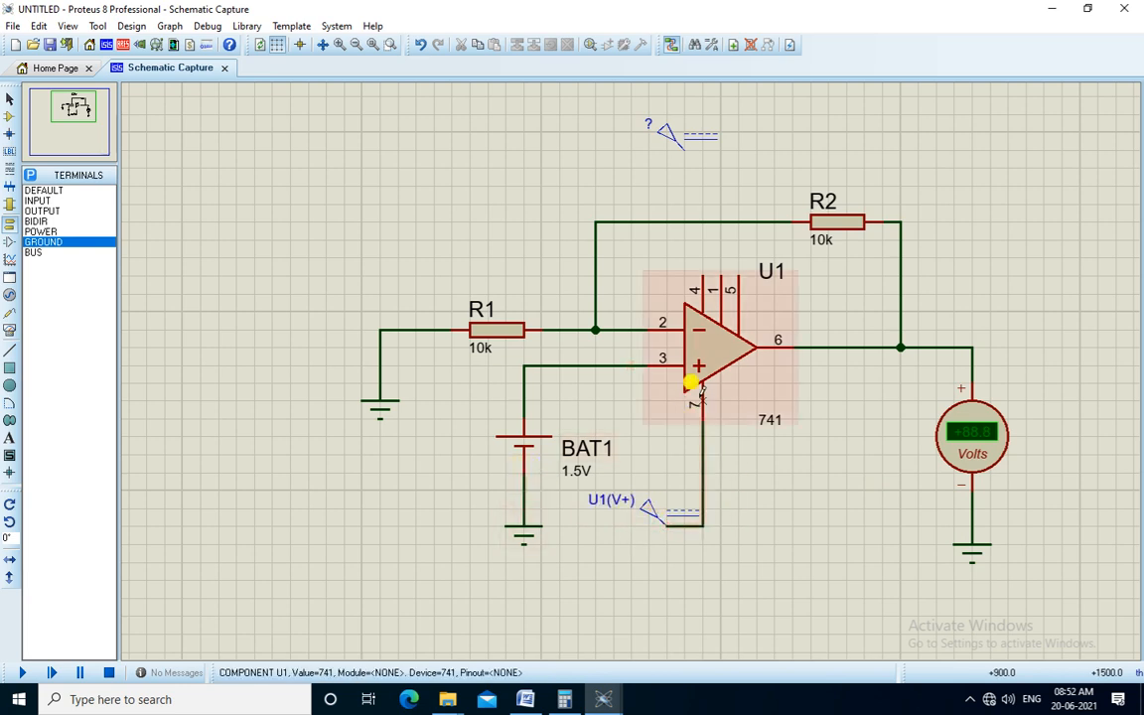
{"action": "left_click", "coordinate": [703, 277]}
{"action": "left_click", "coordinate": [699, 146]}
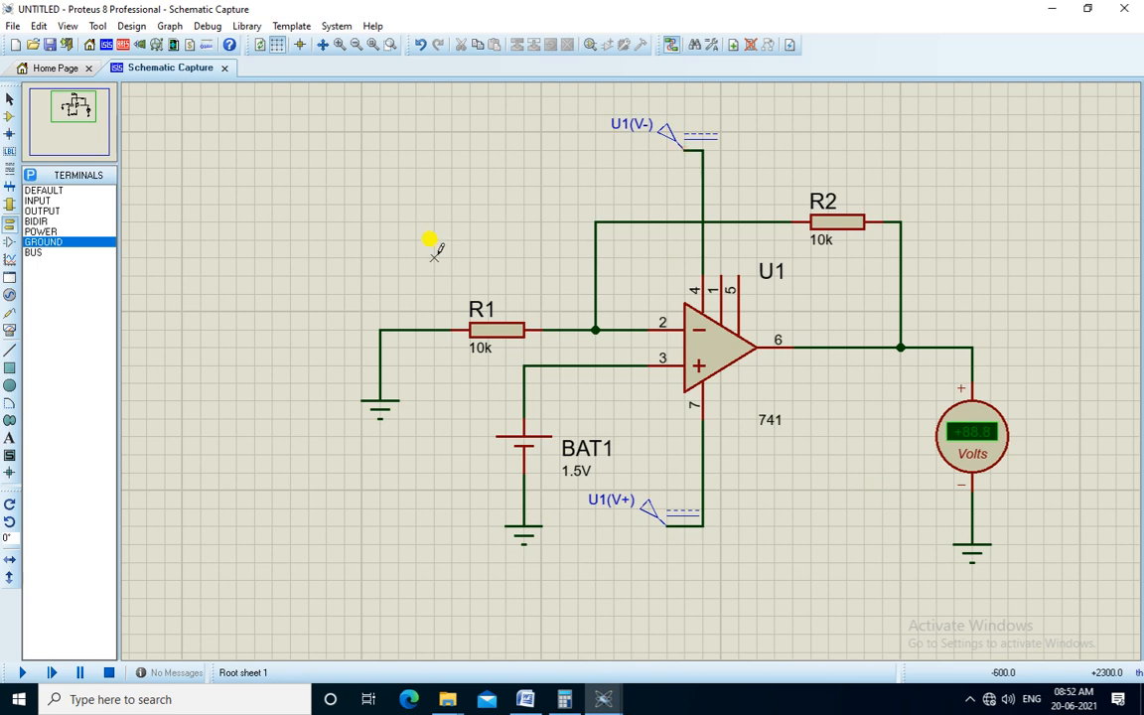
- Rename resistor R1 as RI and set its value to 5k
{"action": "double_click", "coordinate": [482, 309]}
{"action": "key", "text": "BackSpace"}
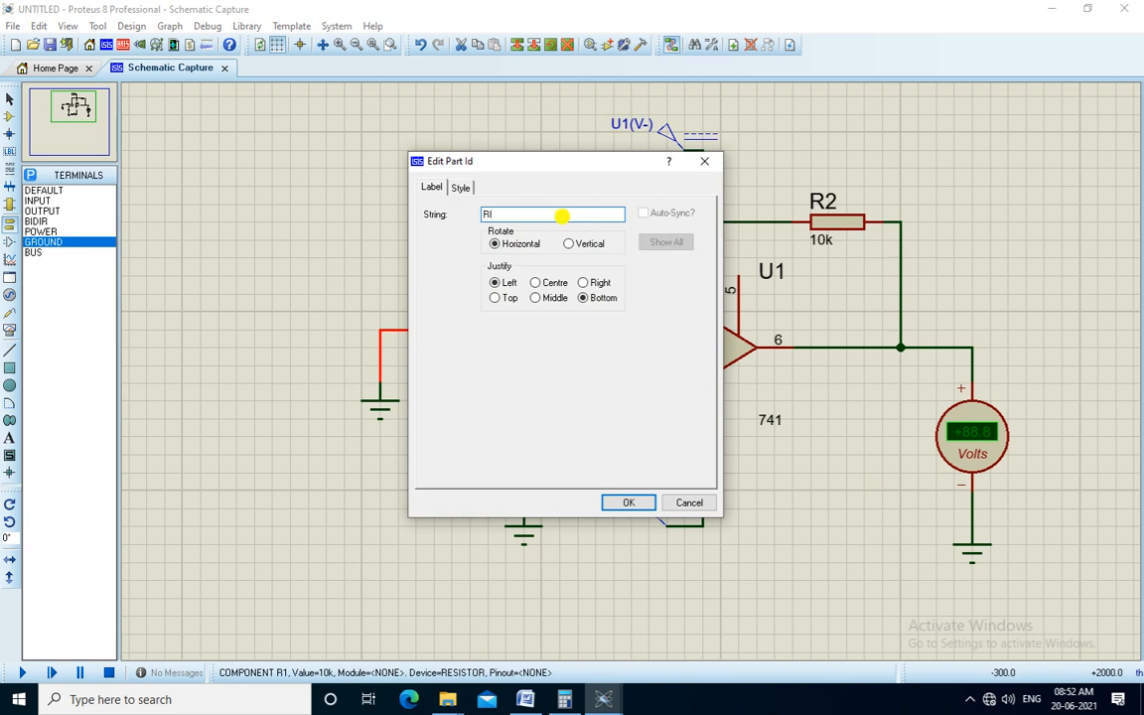
{"action": "key", "text": "Return"}
{"action": "double_click", "coordinate": [485, 349]}
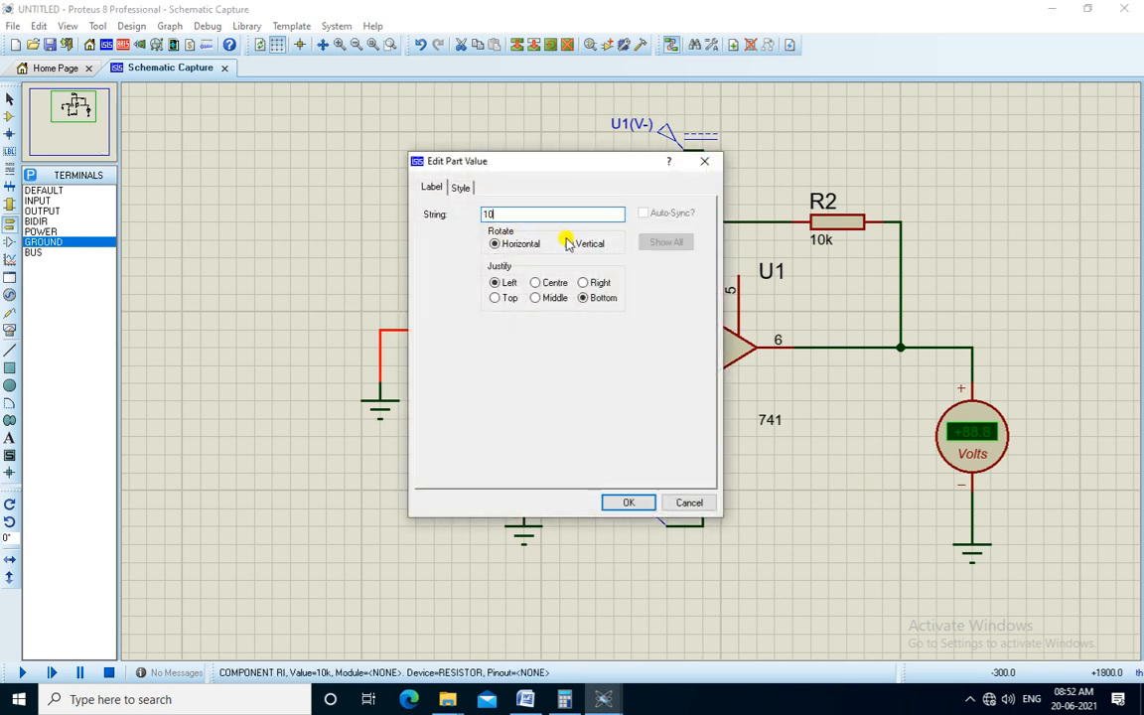
{"action": "key", "text": "Return"}
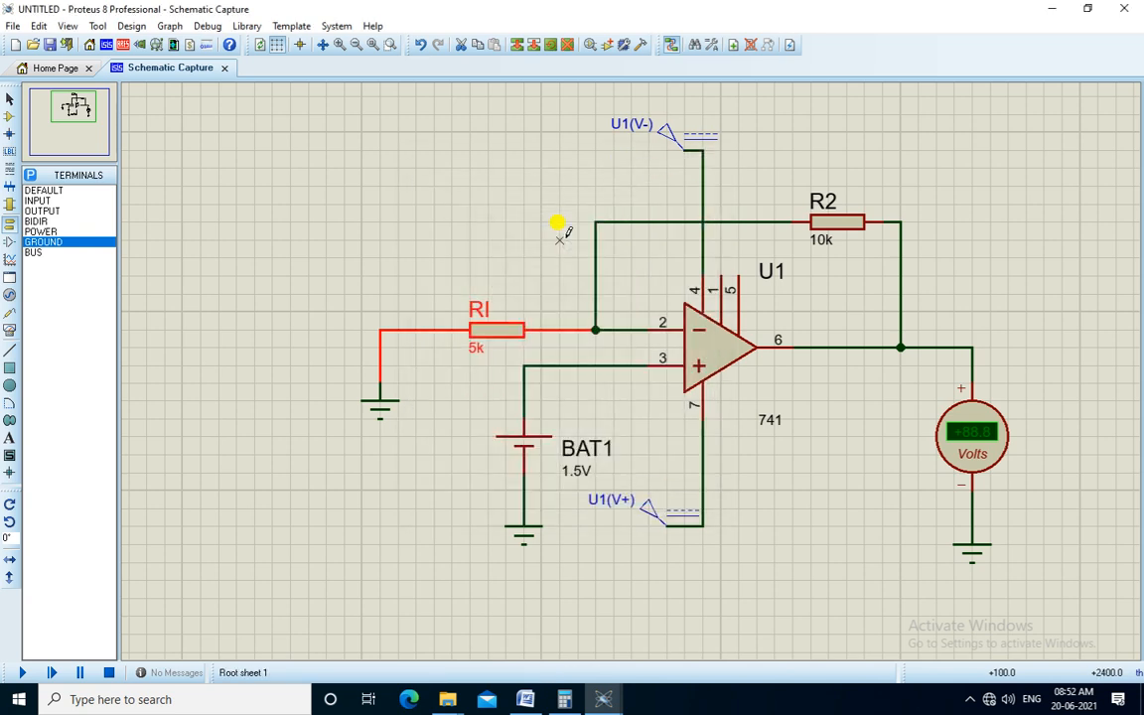
- Rename the feedback resistor R2 as RF
{"action": "double_click", "coordinate": [825, 206]}
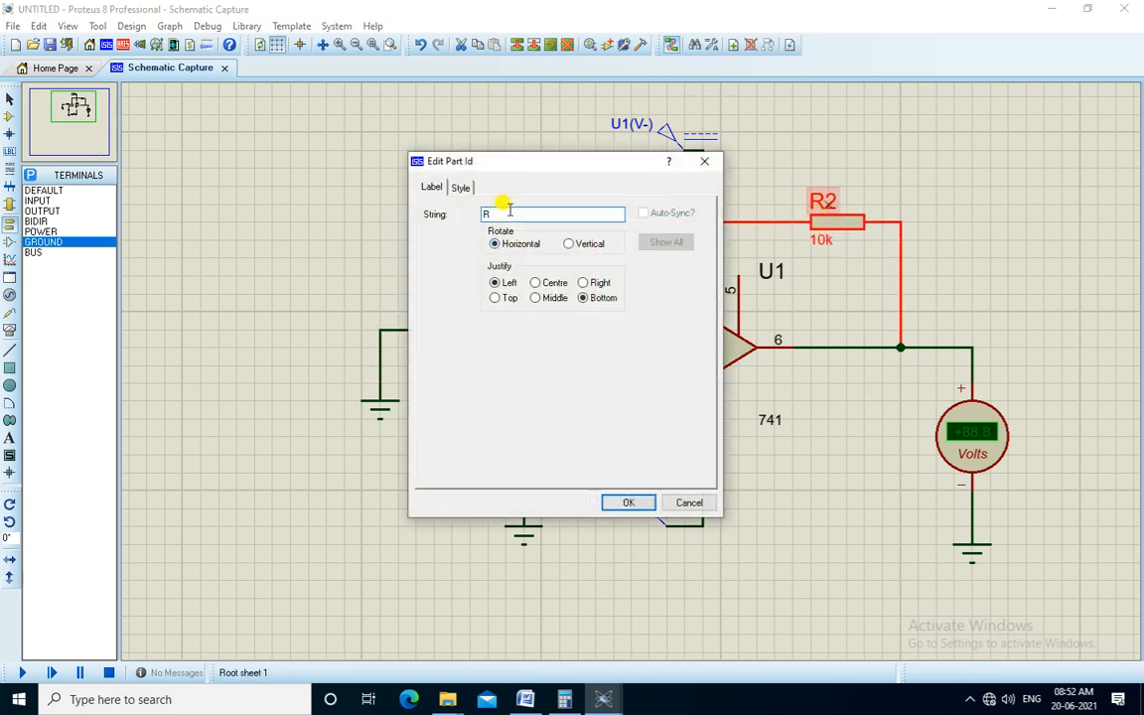
{"action": "key", "text": "Return"}
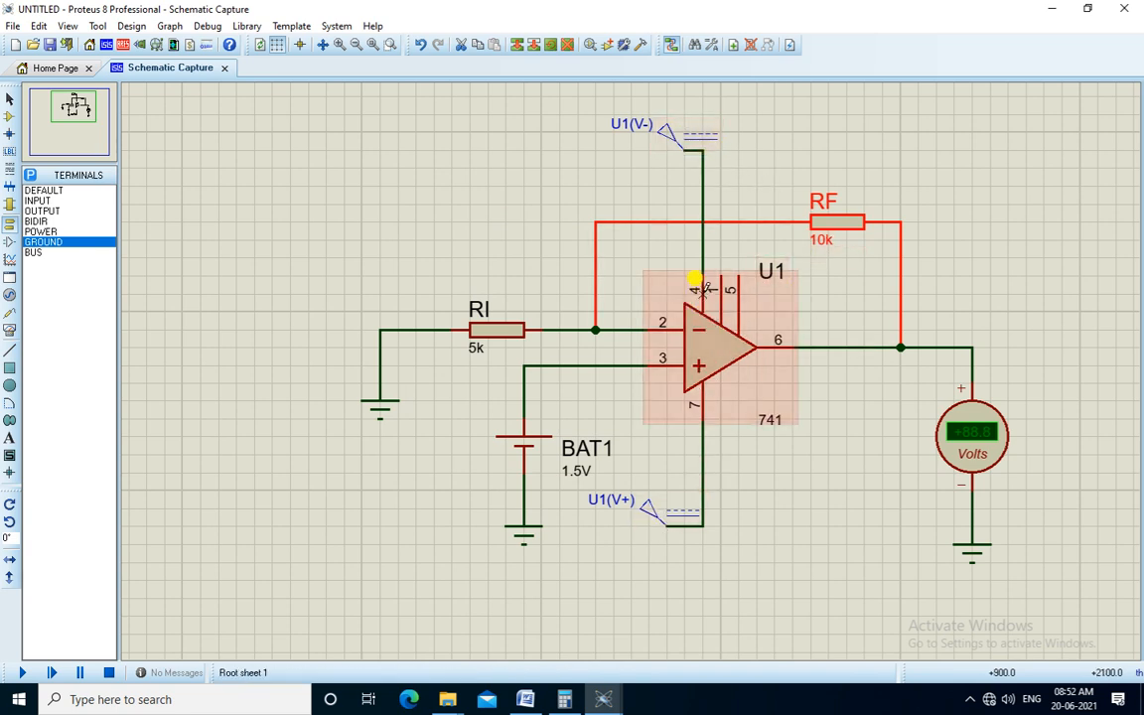
- Set the voltage of the upper DC generator U1(V-) that supplies op-amp pin 4
{"action": "double_click", "coordinate": [695, 127]}
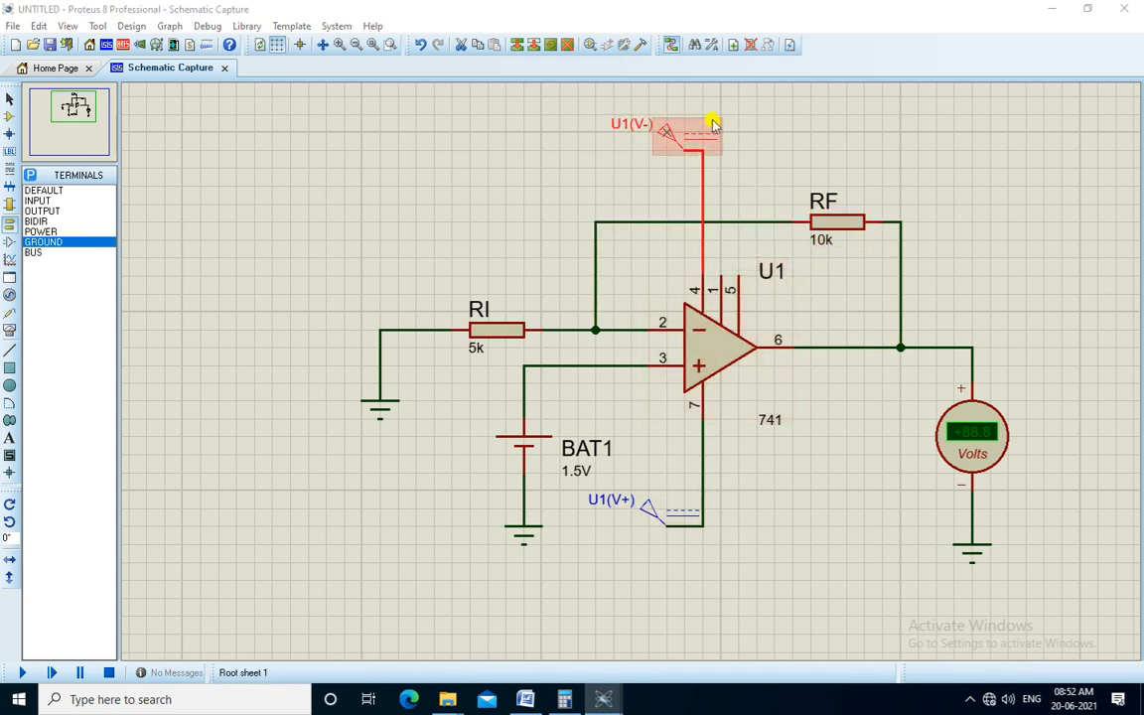
{"action": "left_click_drag", "start_coordinate": [690, 173], "coordinate": [611, 185]}
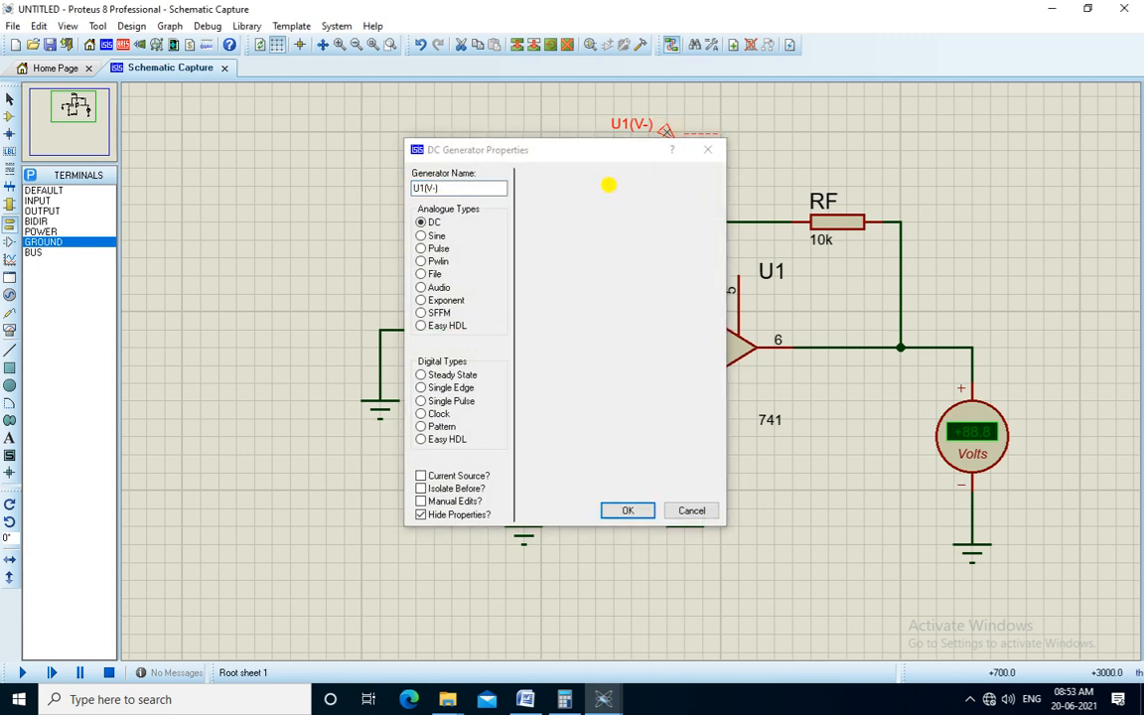
{"action": "key", "text": "Return"}
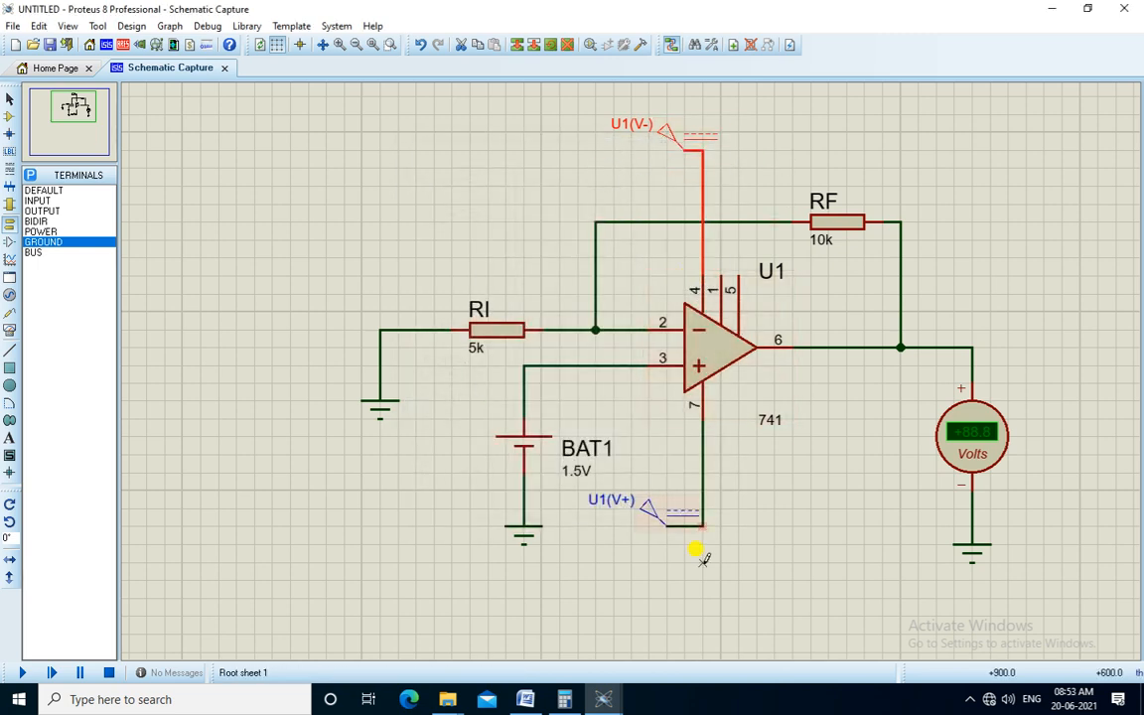
- Set the lower DC generator U1(V+) that supplies op-amp pin 7 to 9 volts
{"action": "double_click", "coordinate": [652, 510]}
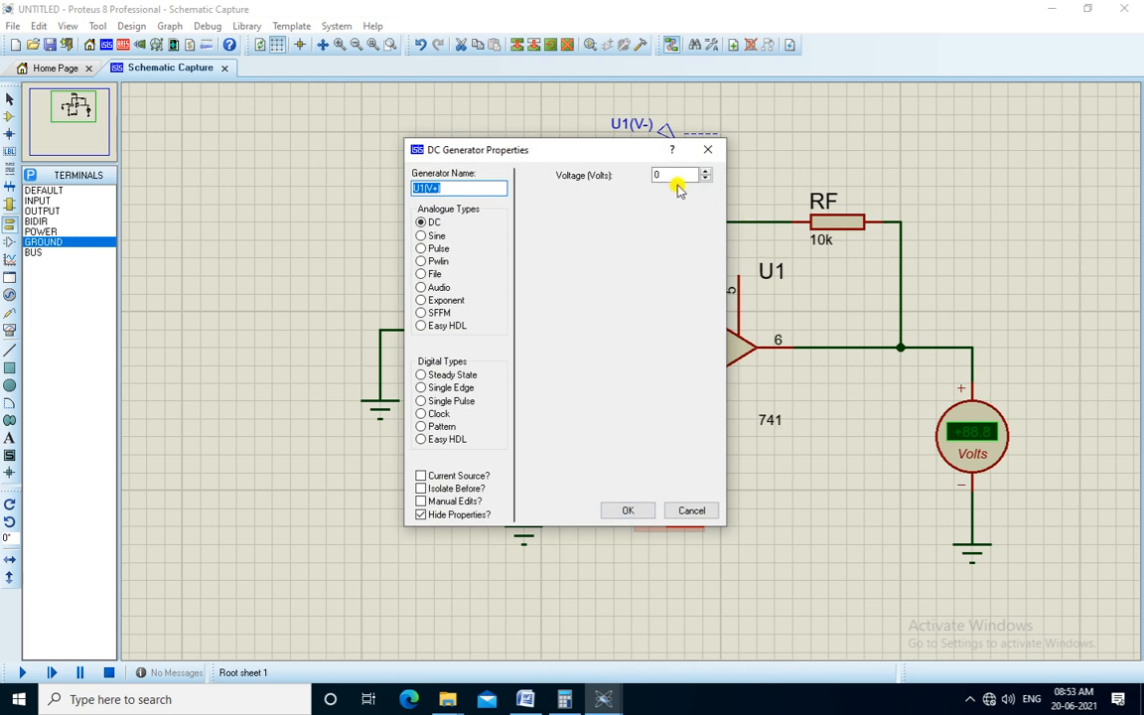
{"action": "left_click_drag", "start_coordinate": [675, 175], "coordinate": [618, 170]}
{"action": "type", "text": "9"}
{"action": "key", "text": "Return"}
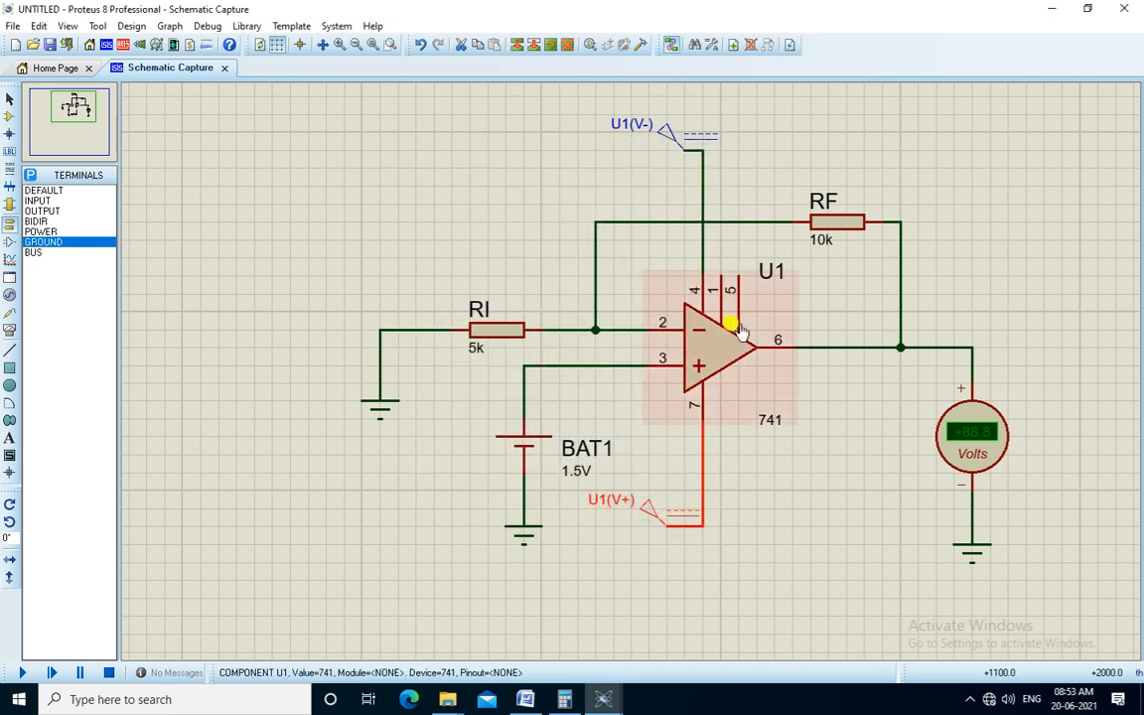
{"action": "left_click", "coordinate": [738, 466]}
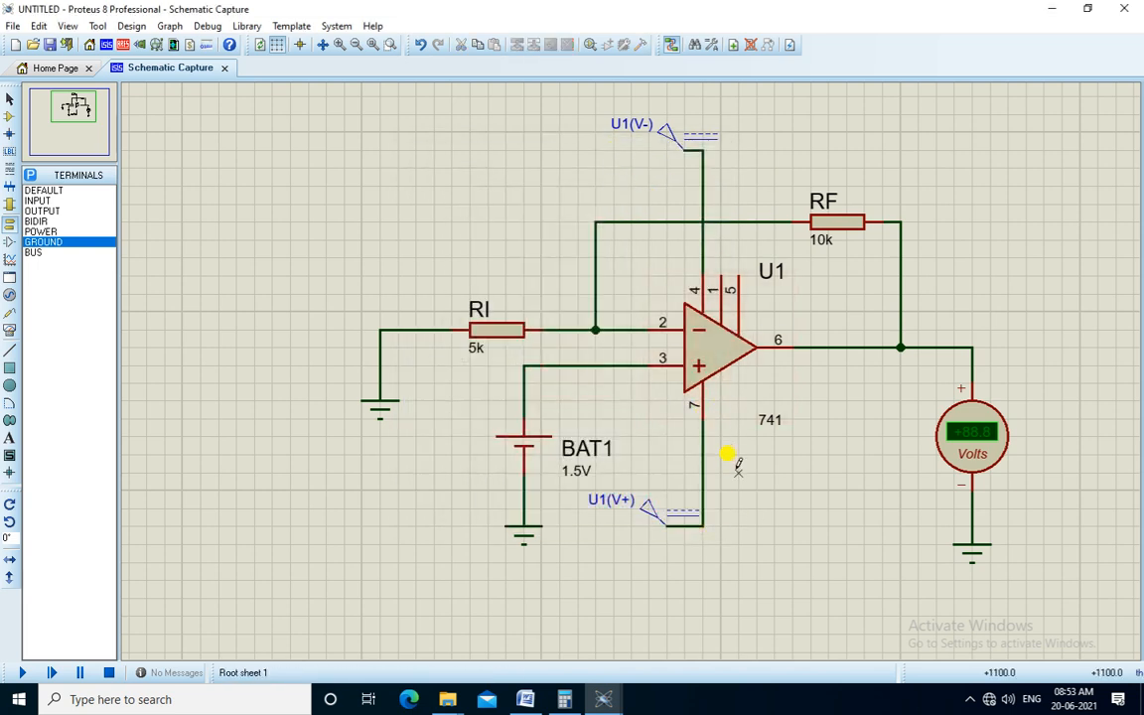
- Look up the first DC input in Word's observation table, and in Proteus rename cell BAT1 as VI with value 1V
{"action": "left_click", "coordinate": [525, 699]}
{"action": "scroll", "coordinate": [878, 463], "scroll_direction": "down", "scroll_amount": 3}
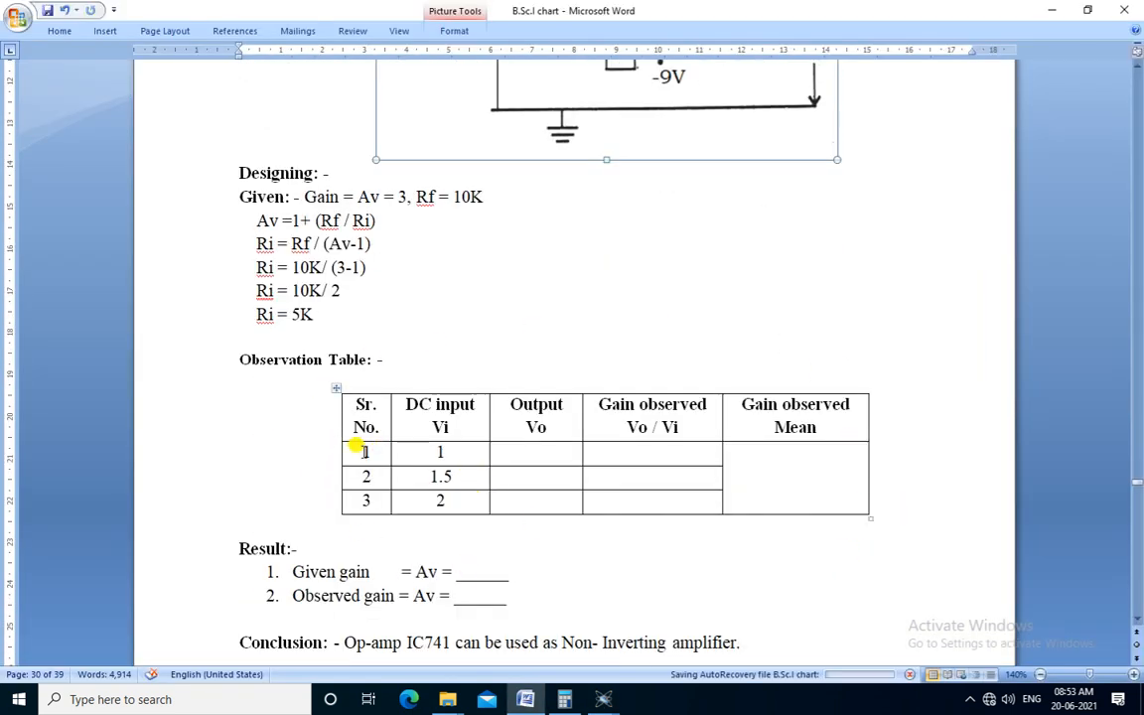
{"action": "left_click", "coordinate": [437, 451]}
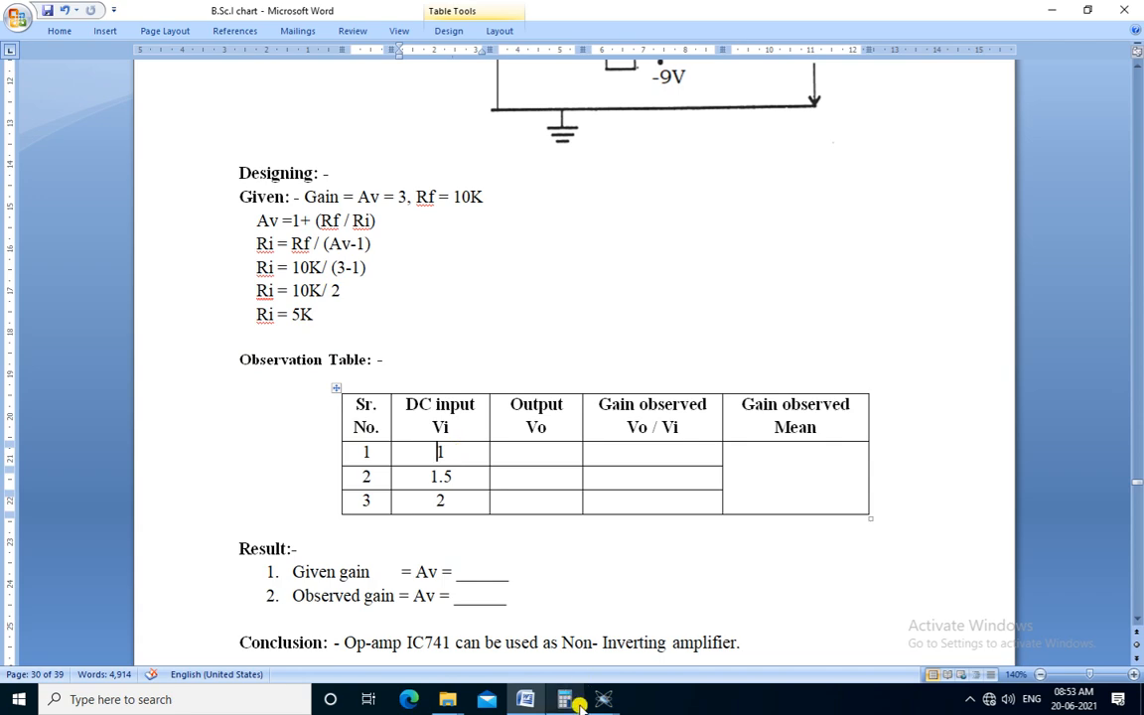
{"action": "mouse_move", "coordinate": [603, 698]}
{"action": "left_click", "coordinate": [681, 657]}
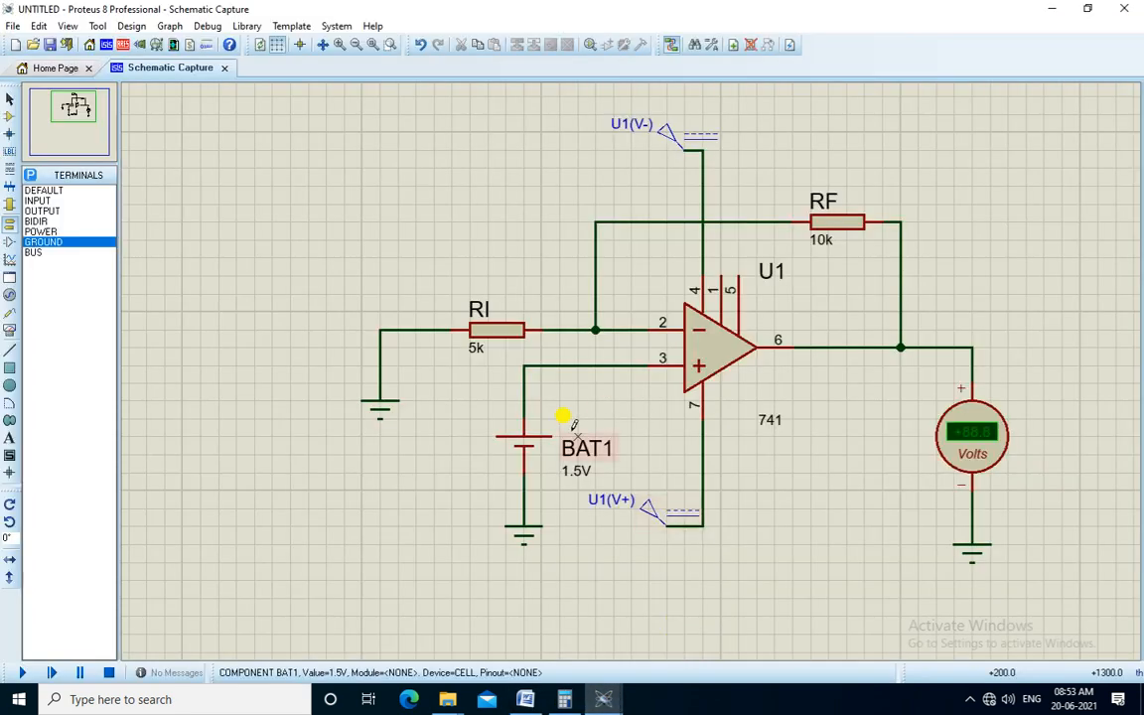
{"action": "left_click", "coordinate": [577, 449]}
{"action": "left_click", "coordinate": [577, 449]}
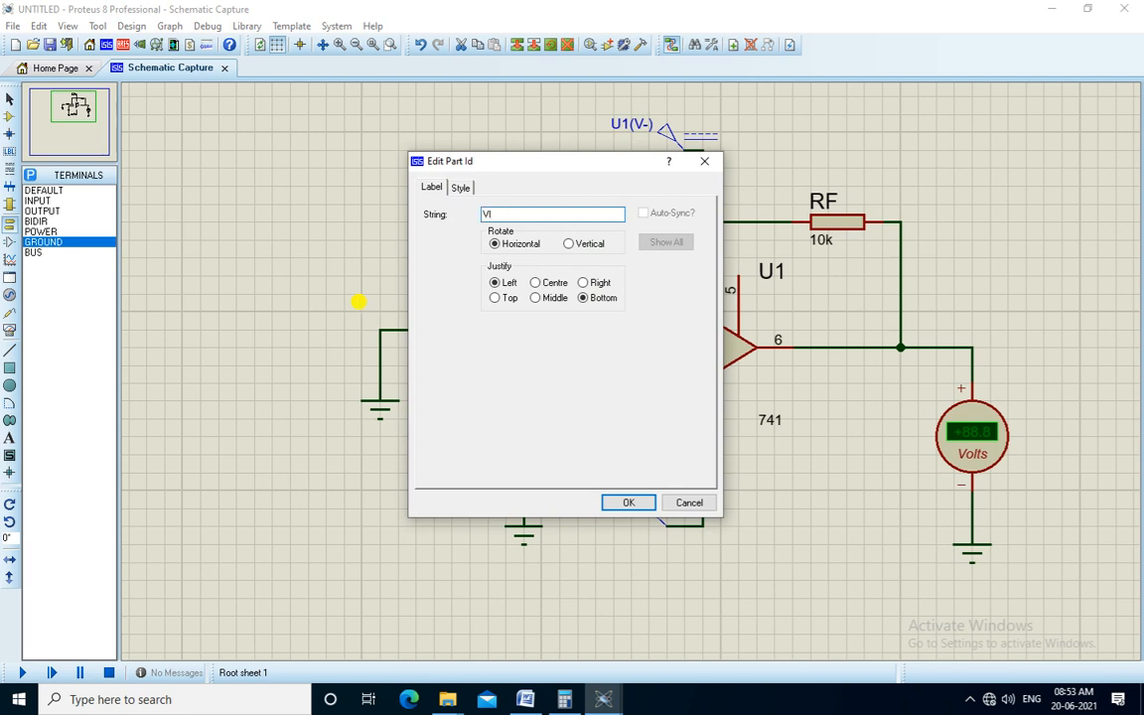
{"action": "key", "text": "Return"}
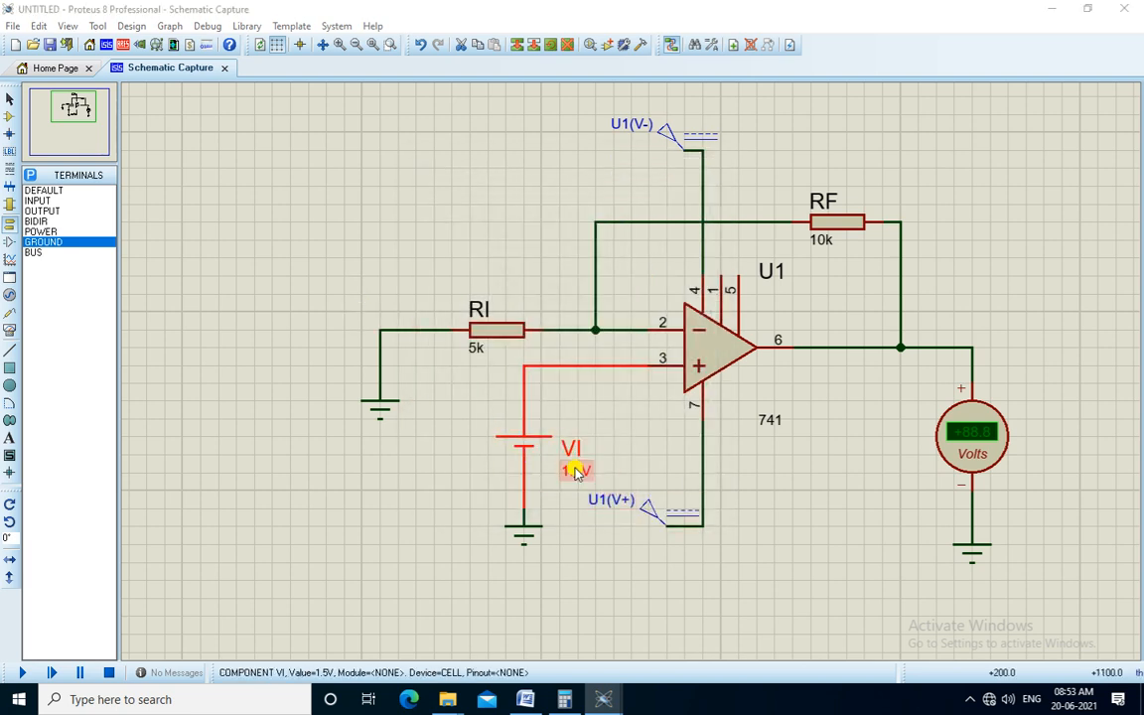
{"action": "left_click", "coordinate": [576, 473]}
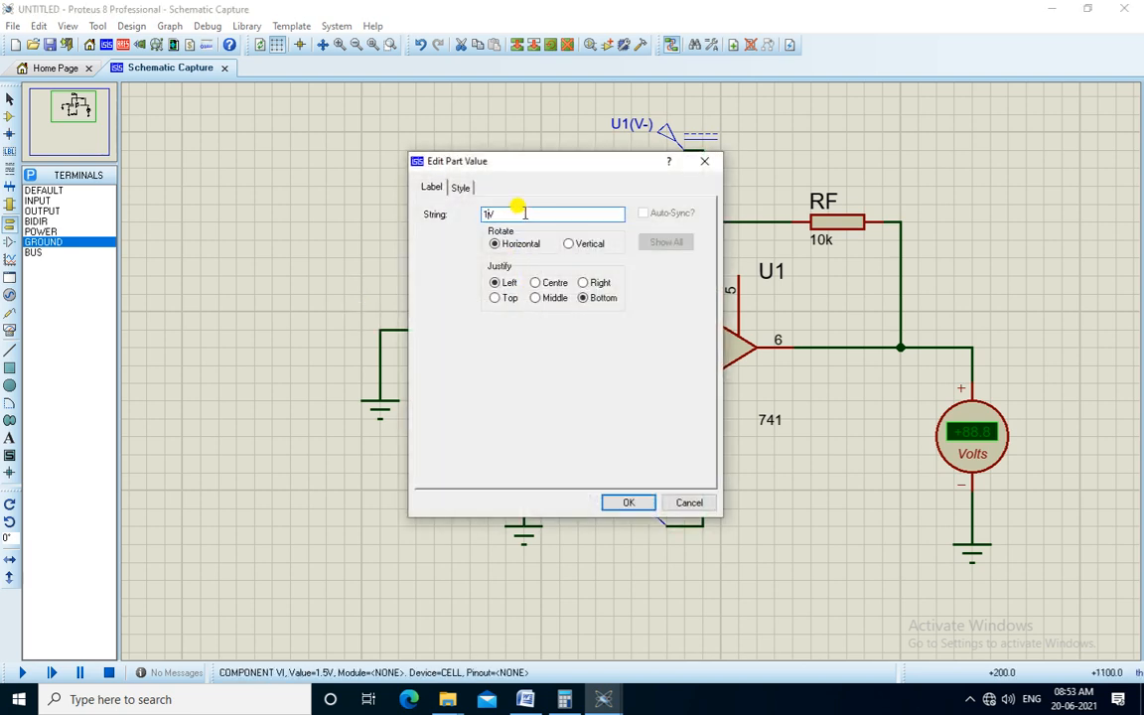
{"action": "key", "text": "Return"}
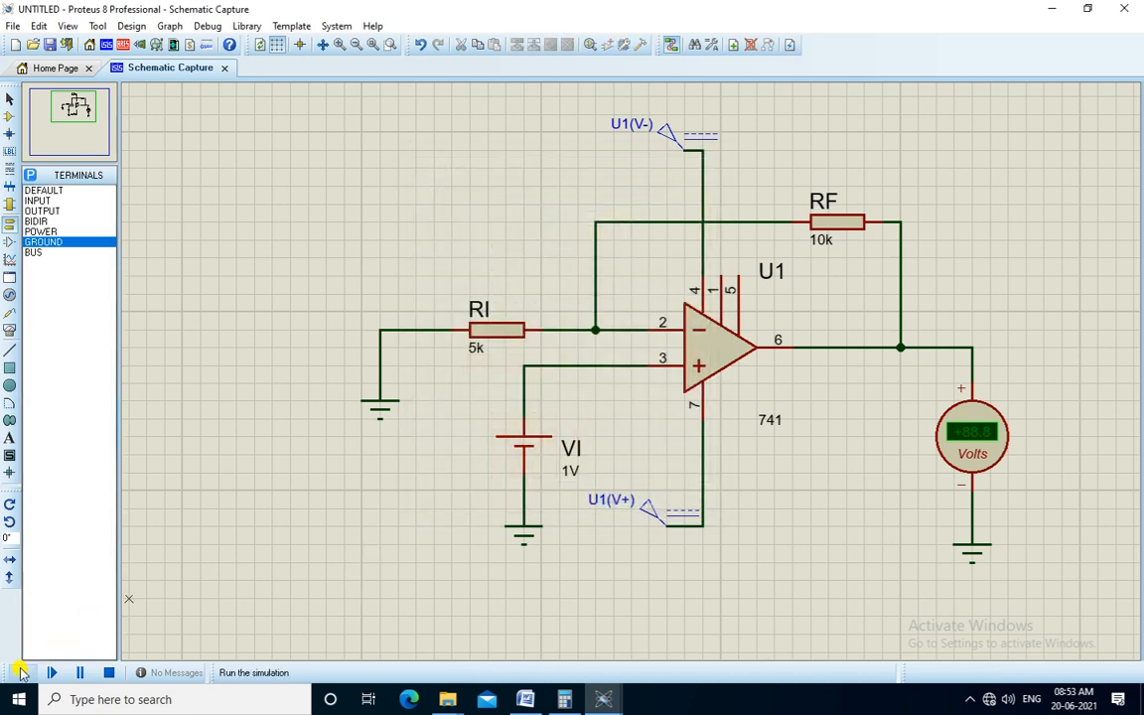
- Run and stop the simulation to read the voltmeter, and enter 3 as Output Vo for row 1 of Word's observation table
{"action": "left_click", "coordinate": [21, 674]}
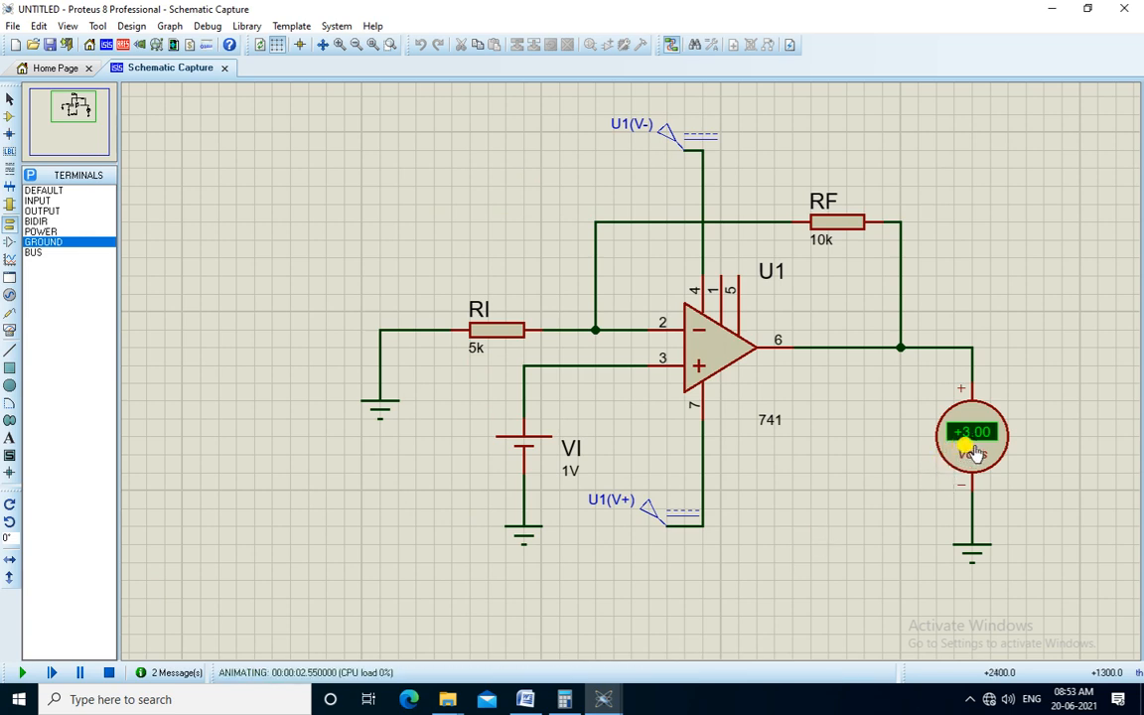
{"action": "left_click", "coordinate": [109, 672]}
{"action": "left_click", "coordinate": [526, 699]}
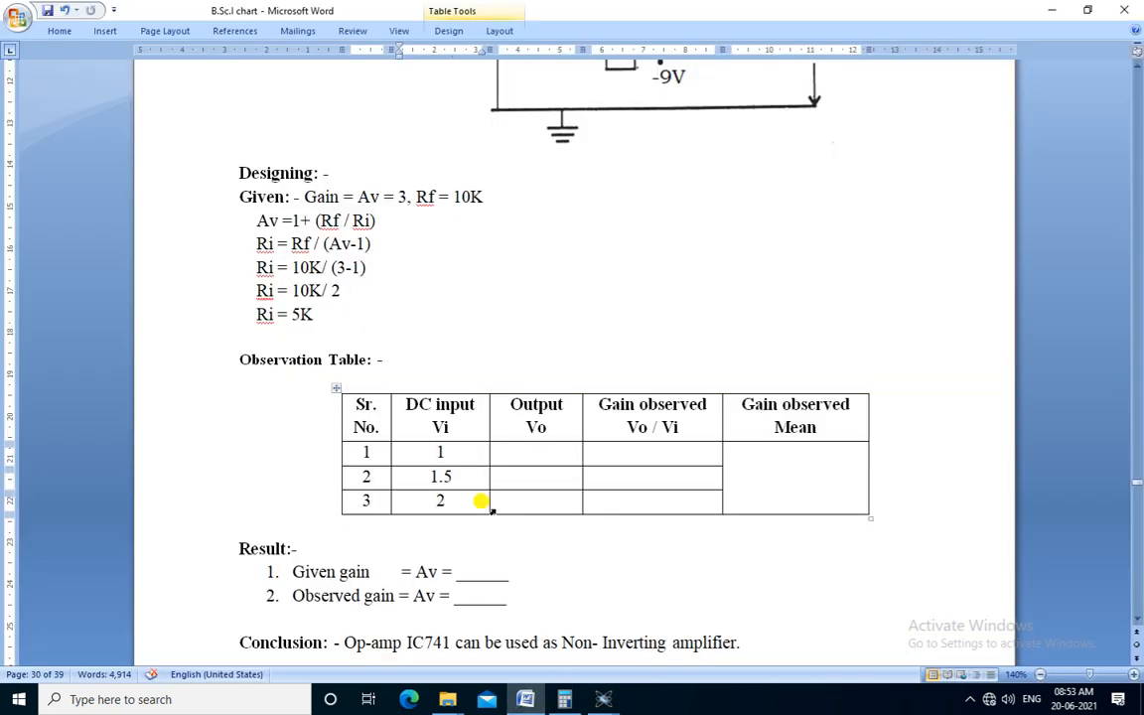
{"action": "left_click", "coordinate": [536, 452]}
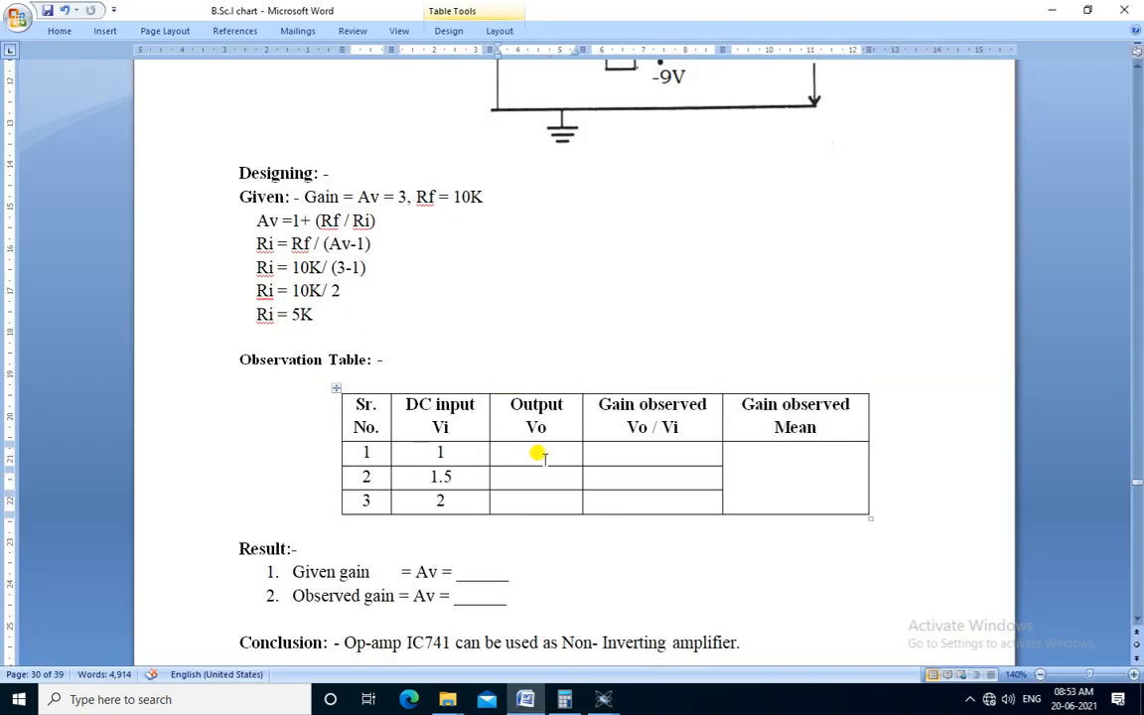
{"action": "type", "text": "3"}
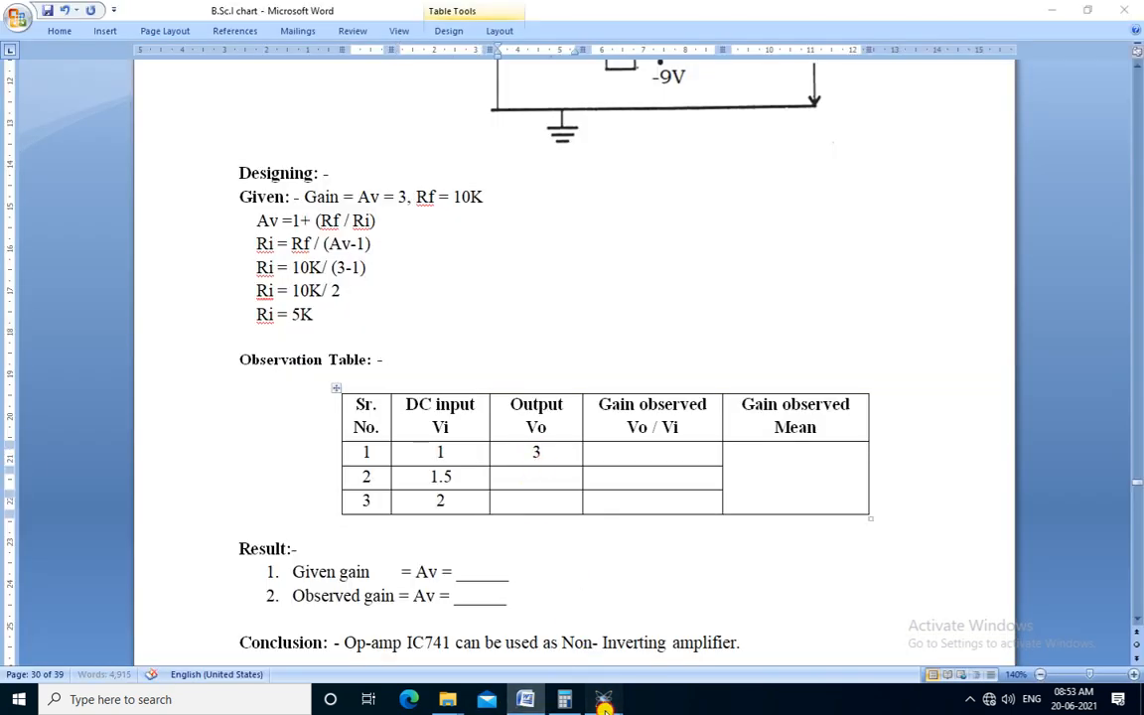
- Close the other open Proteus project window without saving its changes
{"action": "mouse_move", "coordinate": [602, 699]}
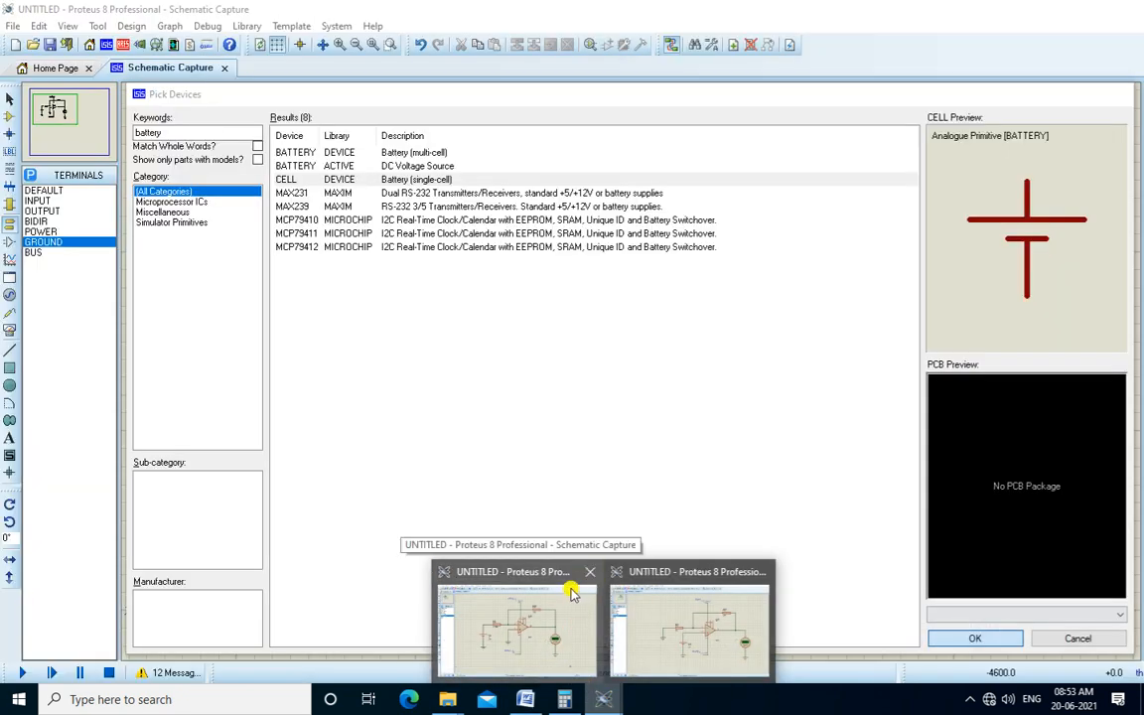
{"action": "left_click", "coordinate": [591, 577]}
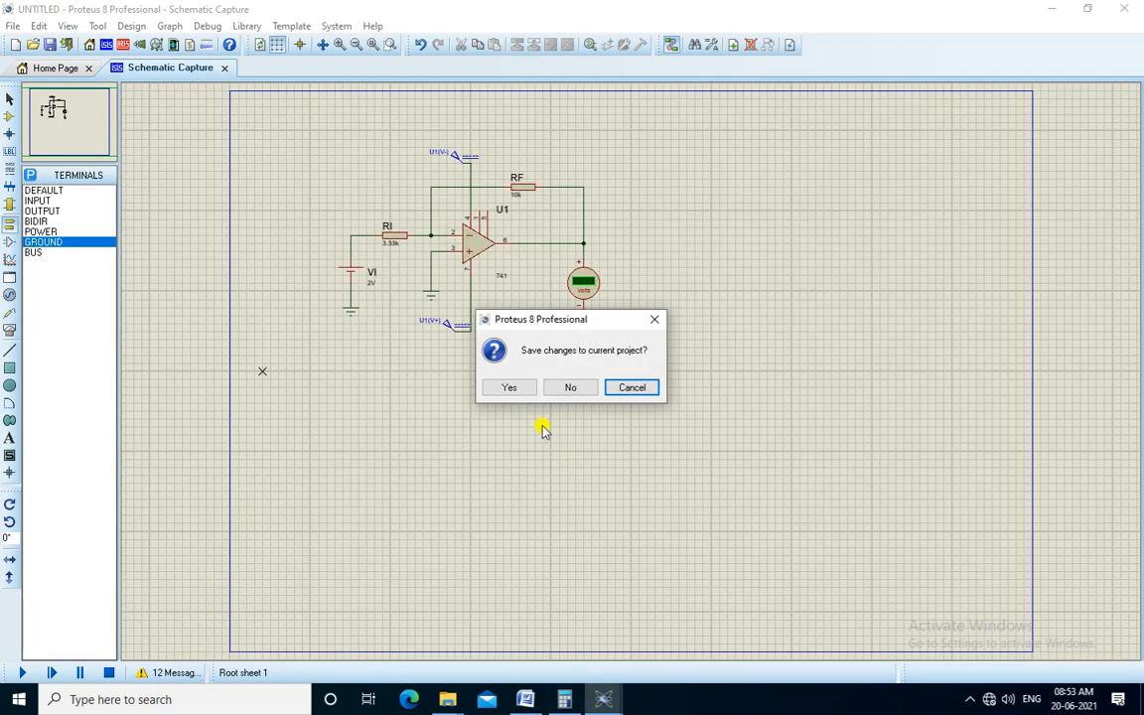
{"action": "left_click", "coordinate": [572, 388]}
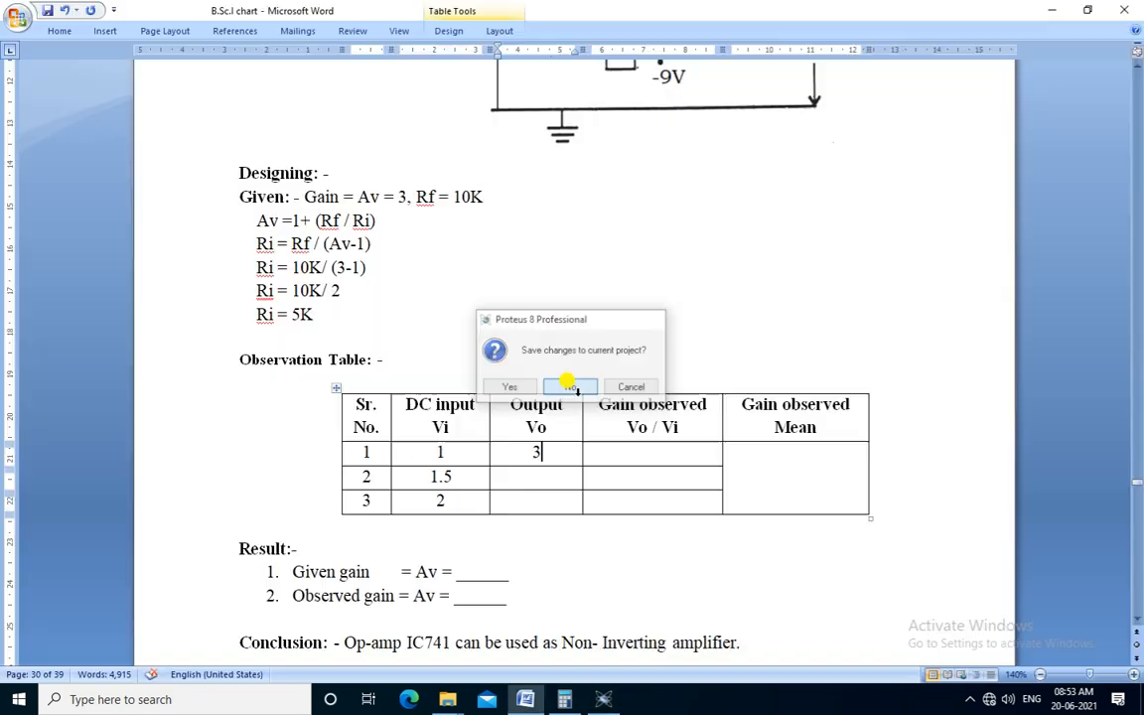
- Switch back to the non-inverting amplifier schematic in Proteus and set cell VI's value to 1.5V
{"action": "left_click", "coordinate": [599, 699]}
{"action": "left_click", "coordinate": [599, 699]}
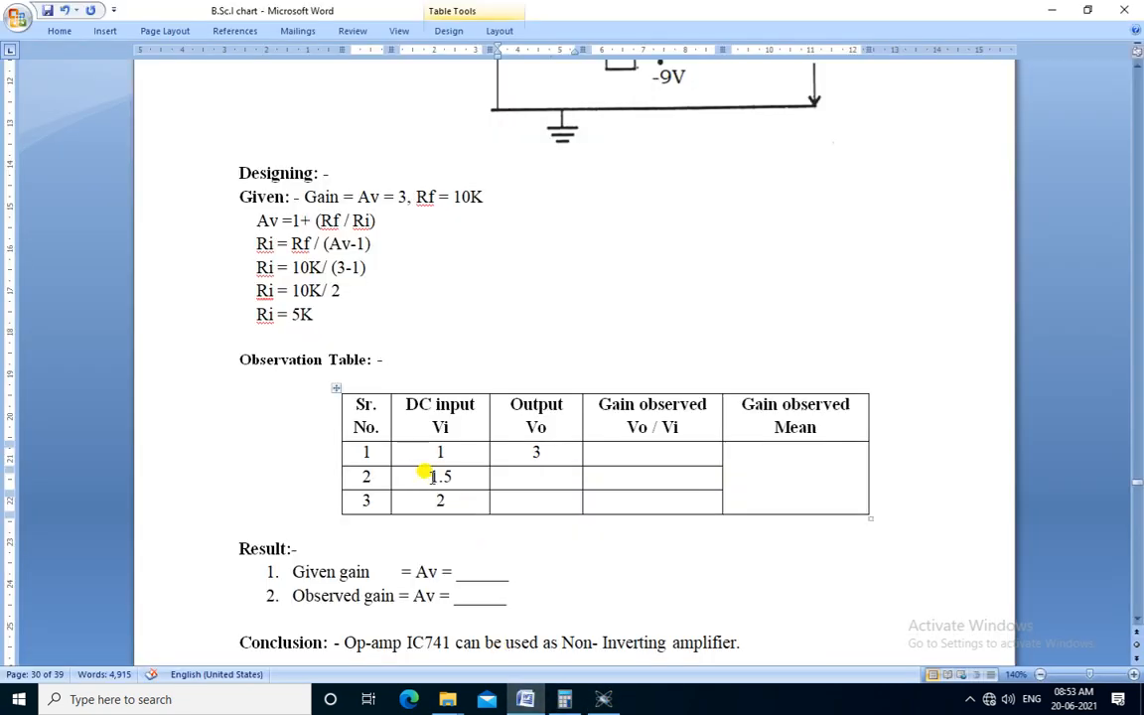
{"action": "left_click", "coordinate": [607, 687]}
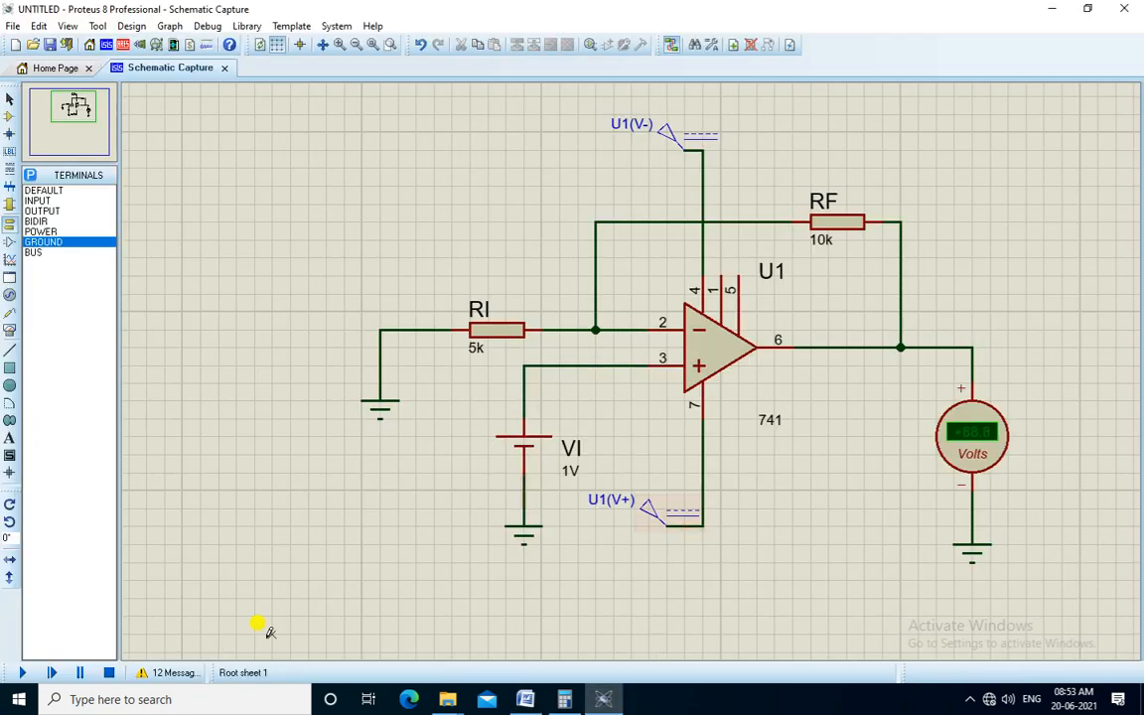
{"action": "left_click", "coordinate": [574, 473]}
{"action": "left_click", "coordinate": [574, 473]}
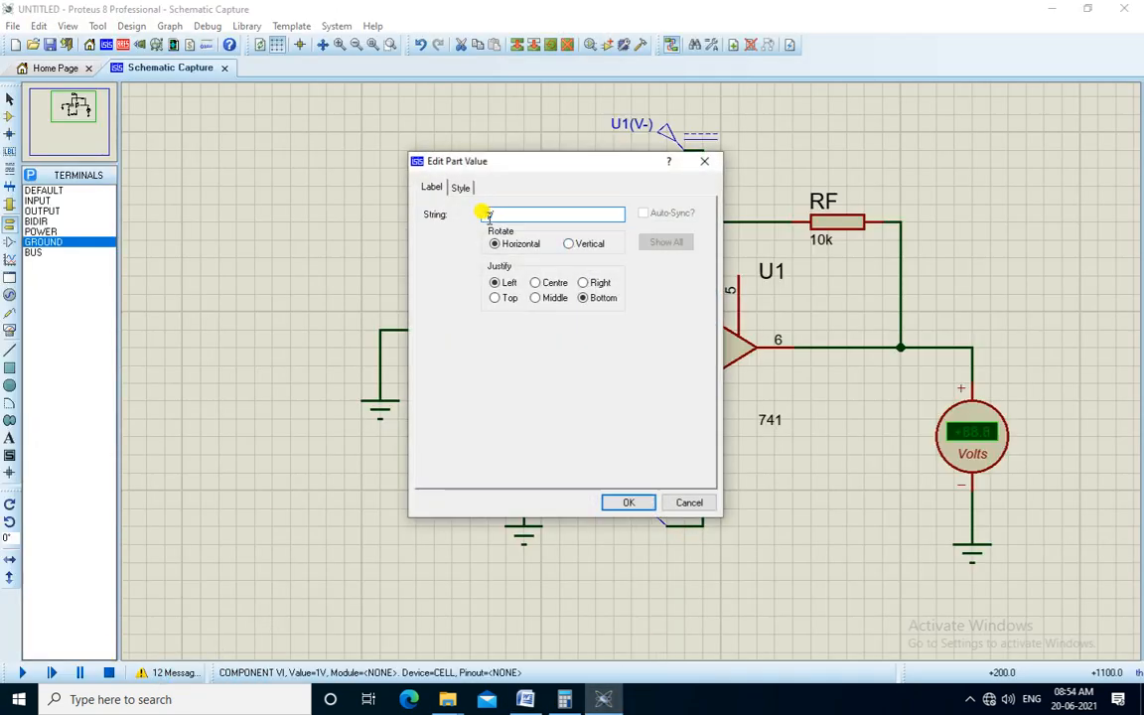
{"action": "type", "text": "1.5V"}
{"action": "key", "text": "Return"}
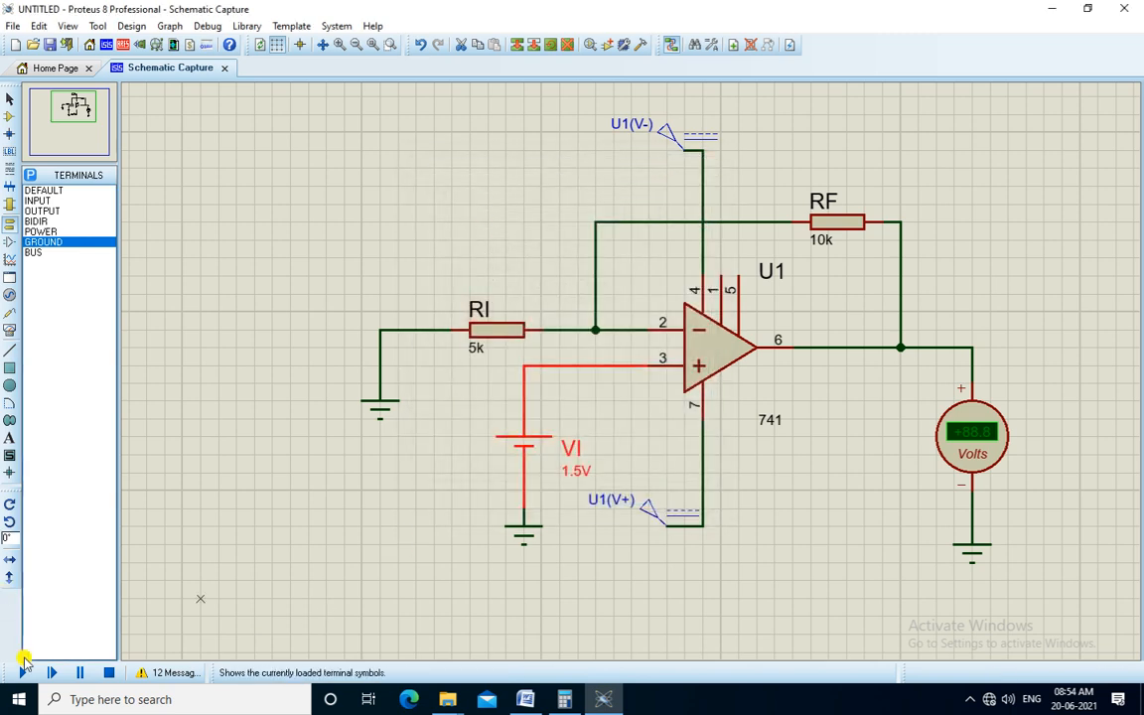
- Run and stop the simulation to read the voltmeter, and enter 4.5 as Output Vo for row 2 of Word's observation table
{"action": "left_click", "coordinate": [21, 674]}
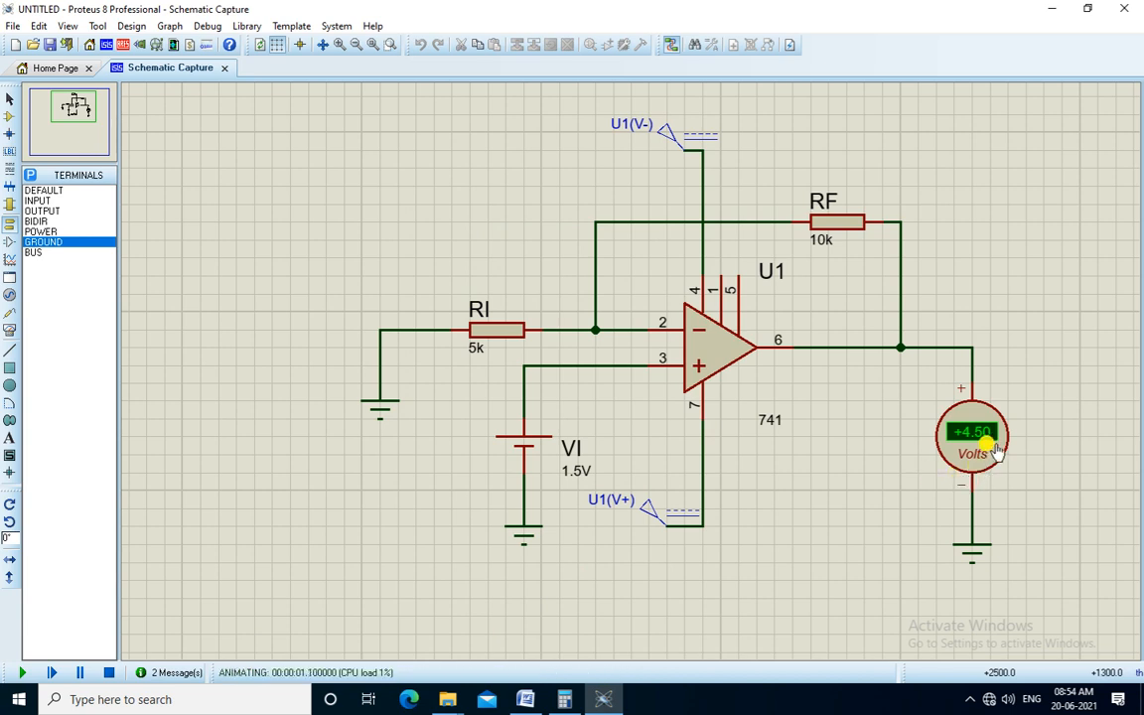
{"action": "left_click", "coordinate": [109, 672]}
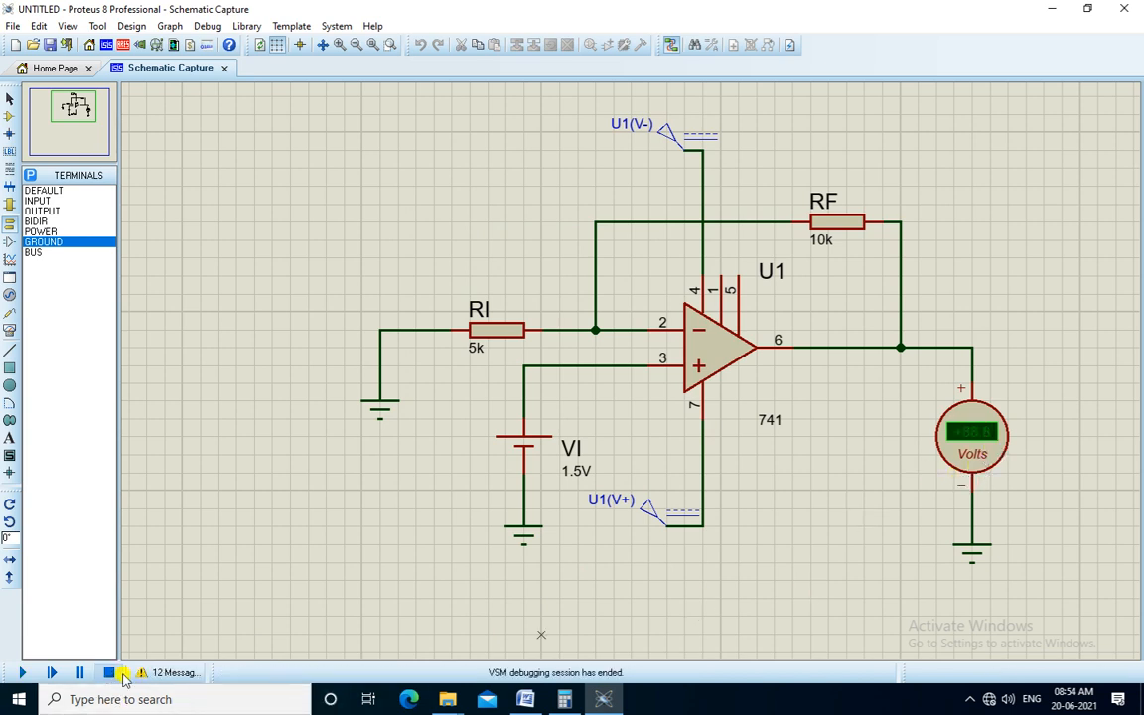
{"action": "left_click", "coordinate": [539, 700]}
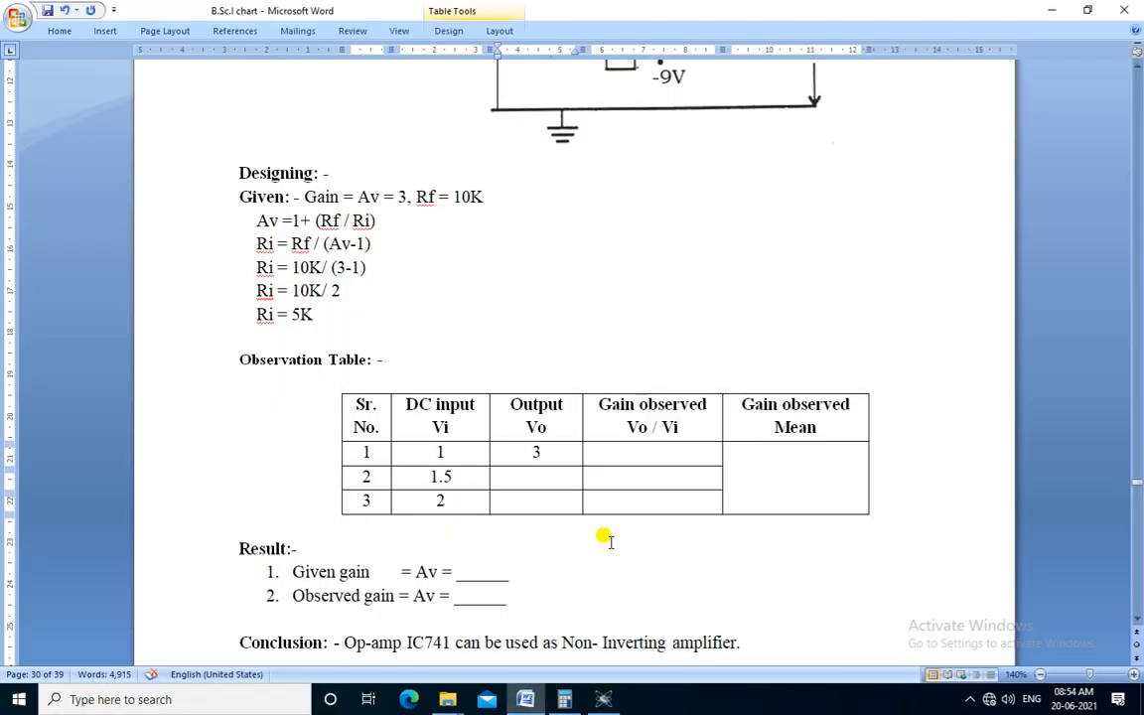
{"action": "left_click", "coordinate": [554, 475]}
{"action": "type", "text": "4.5"}
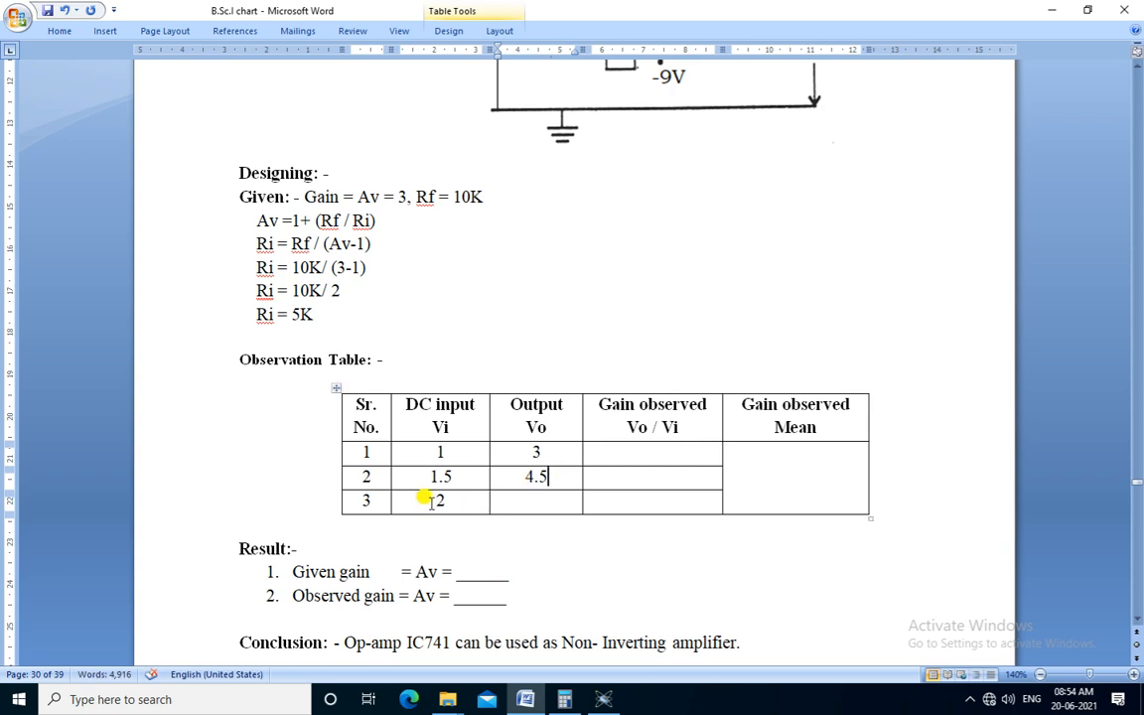
- Switch to Proteus and set cell VI's value to 2V, the table's third DC input
{"action": "key", "text": "alt+Tab"}
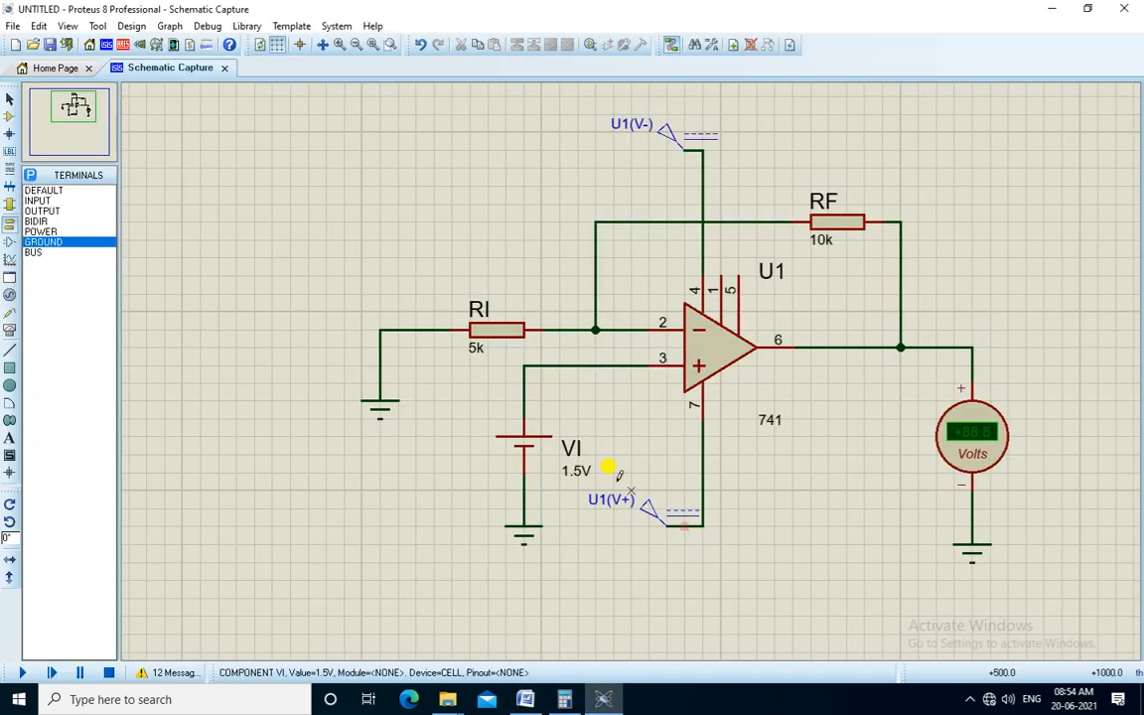
{"action": "double_click", "coordinate": [578, 475]}
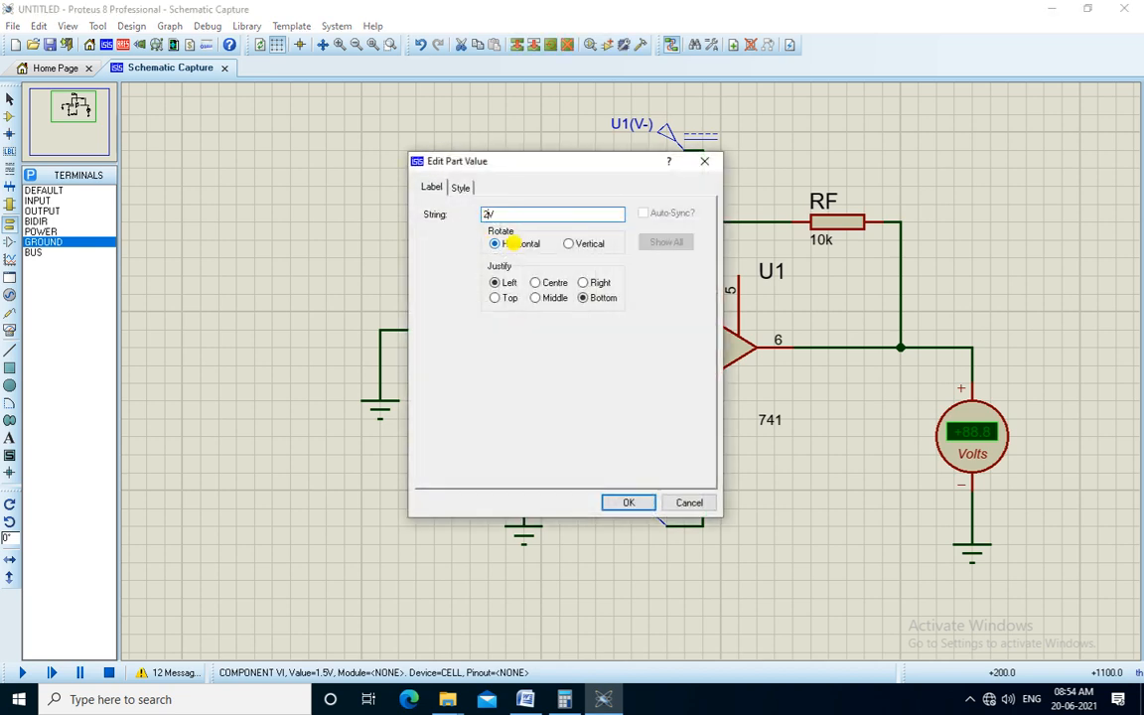
{"action": "key", "text": "Return"}
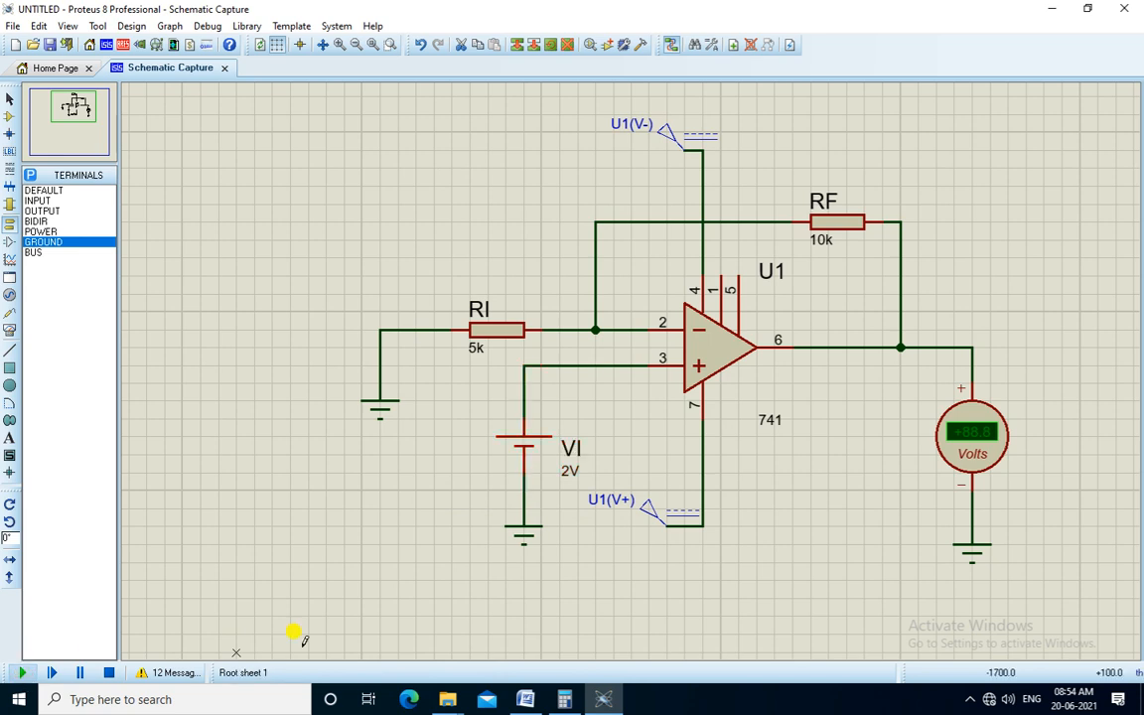
- Run and stop the simulation to read the voltmeter, and enter 6 as Output Vo for row 3 of Word's observation table
{"action": "key", "text": "F12"}
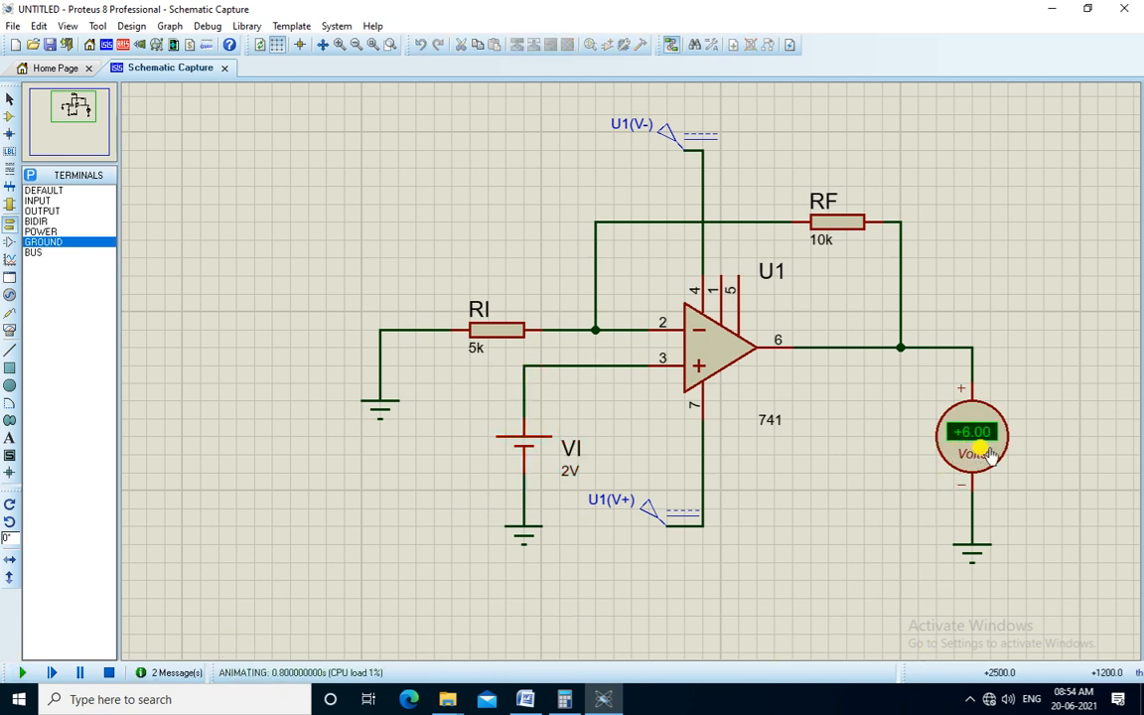
{"action": "left_click", "coordinate": [110, 672]}
{"action": "left_click", "coordinate": [537, 702]}
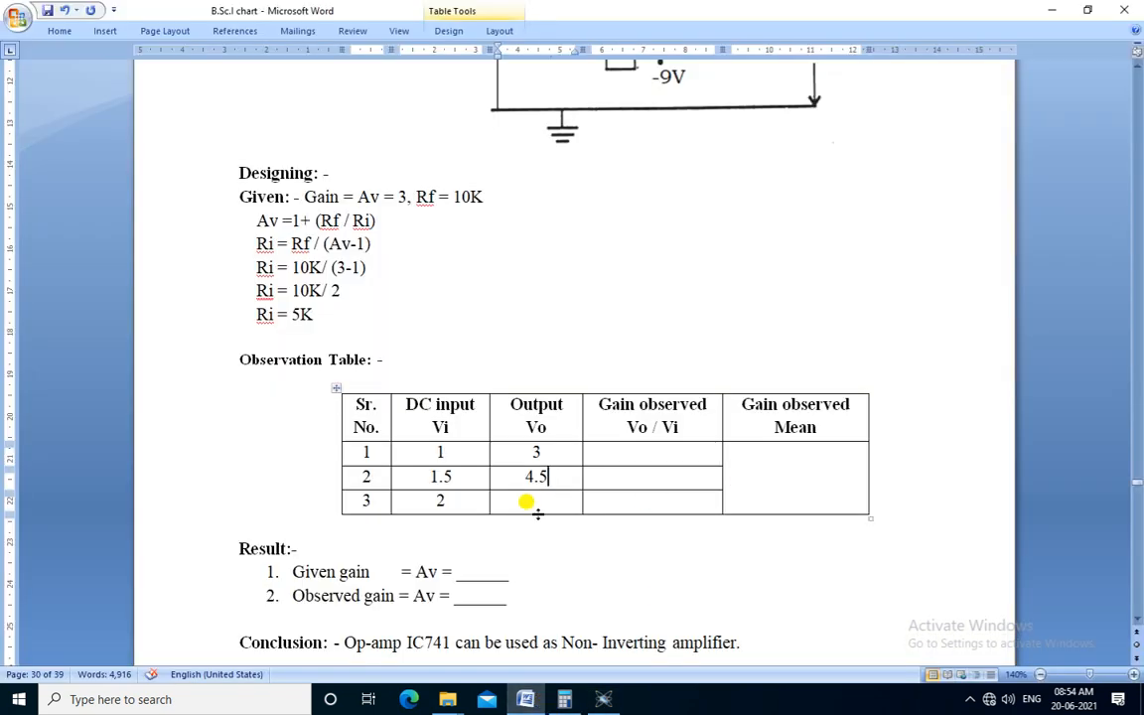
{"action": "type", "text": "6"}
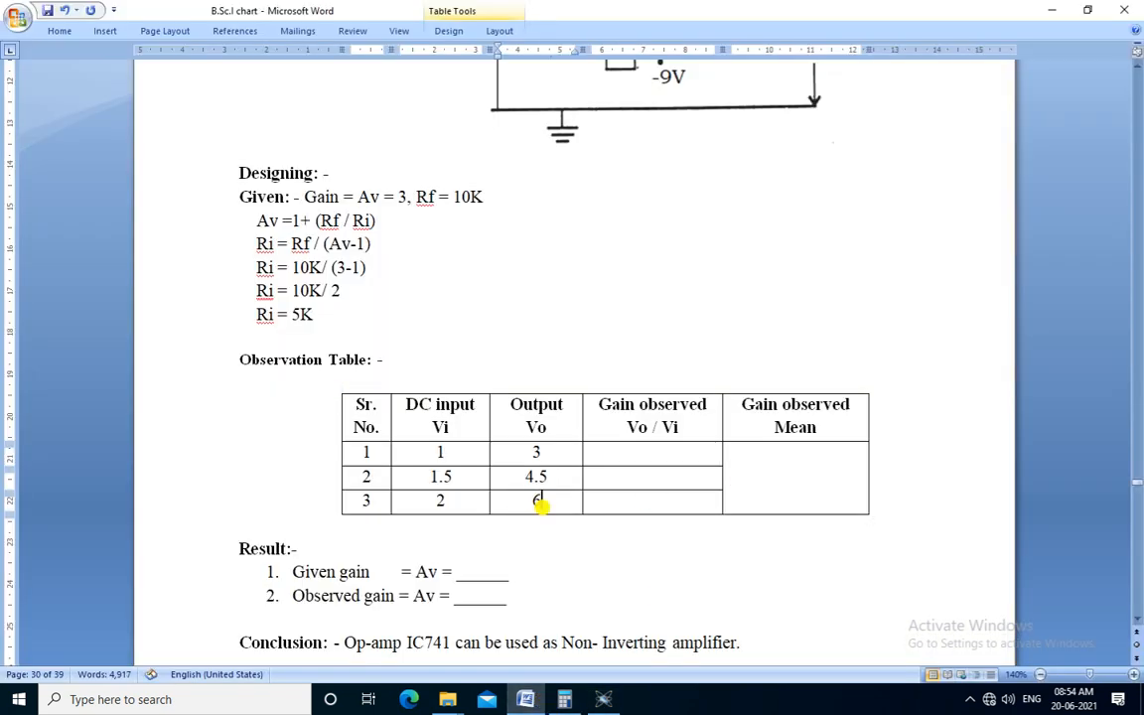